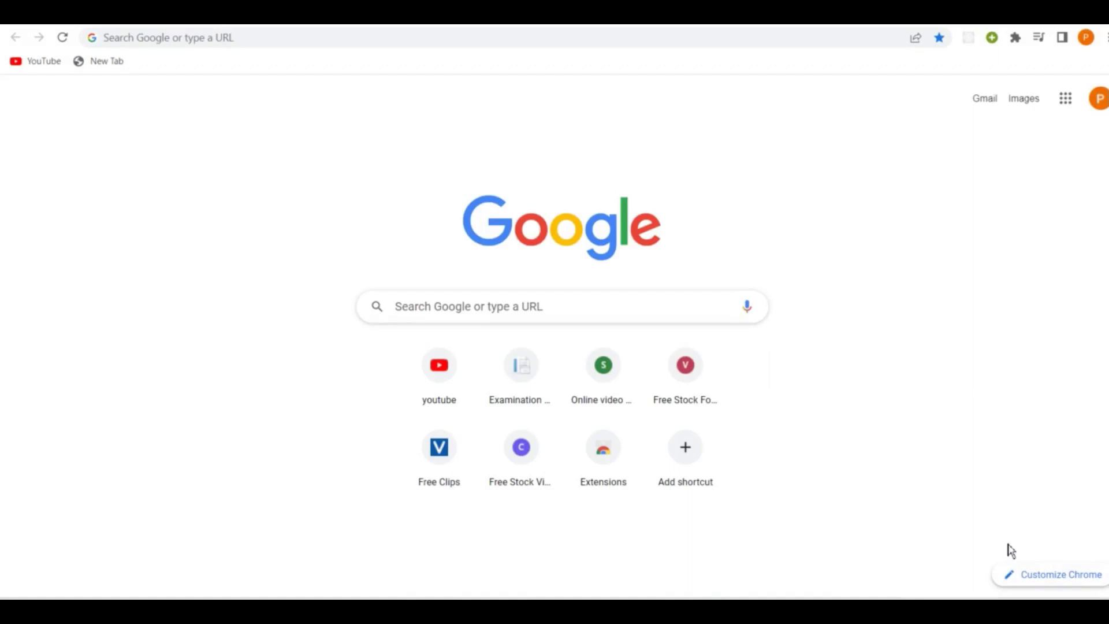
# - Search Google for 'daraz'
pyautogui.click(616, 307)
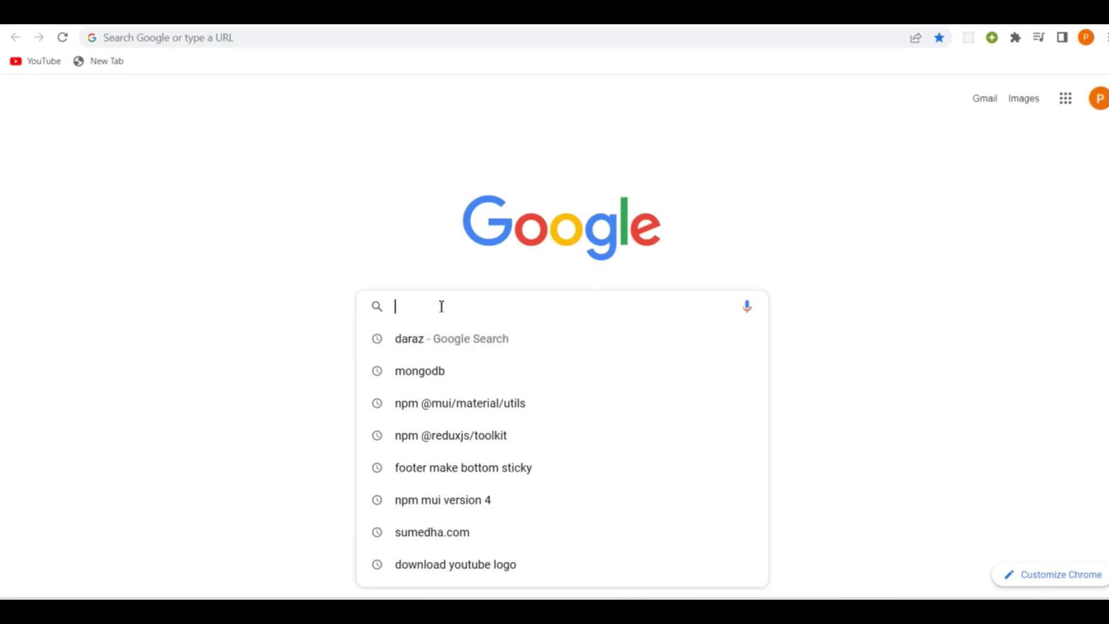
pyautogui.write('daraz')
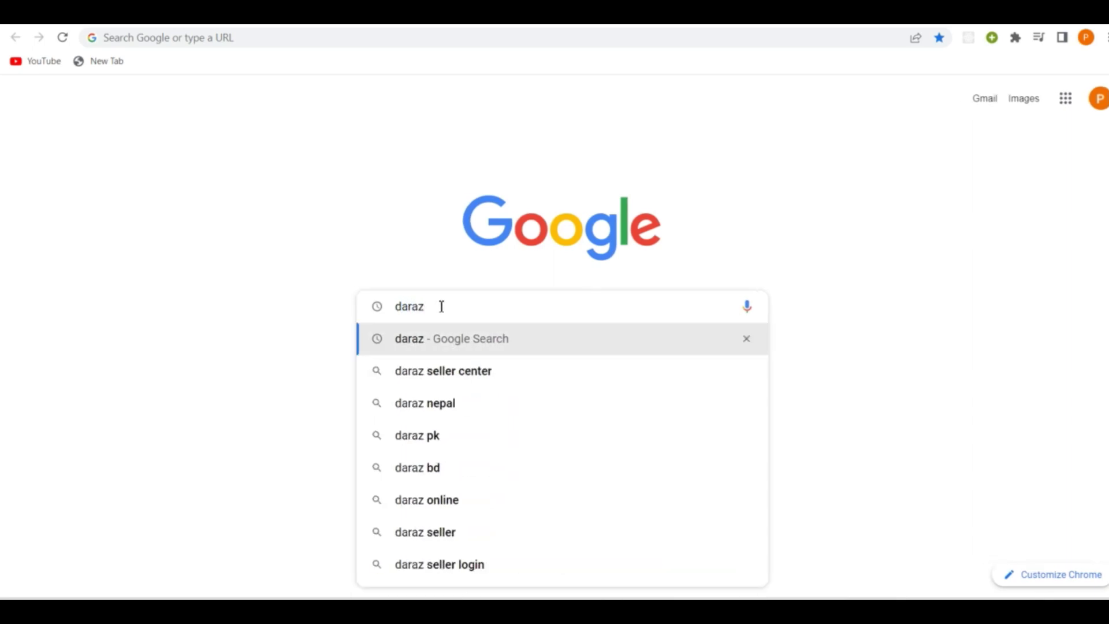
pyautogui.press('Return')
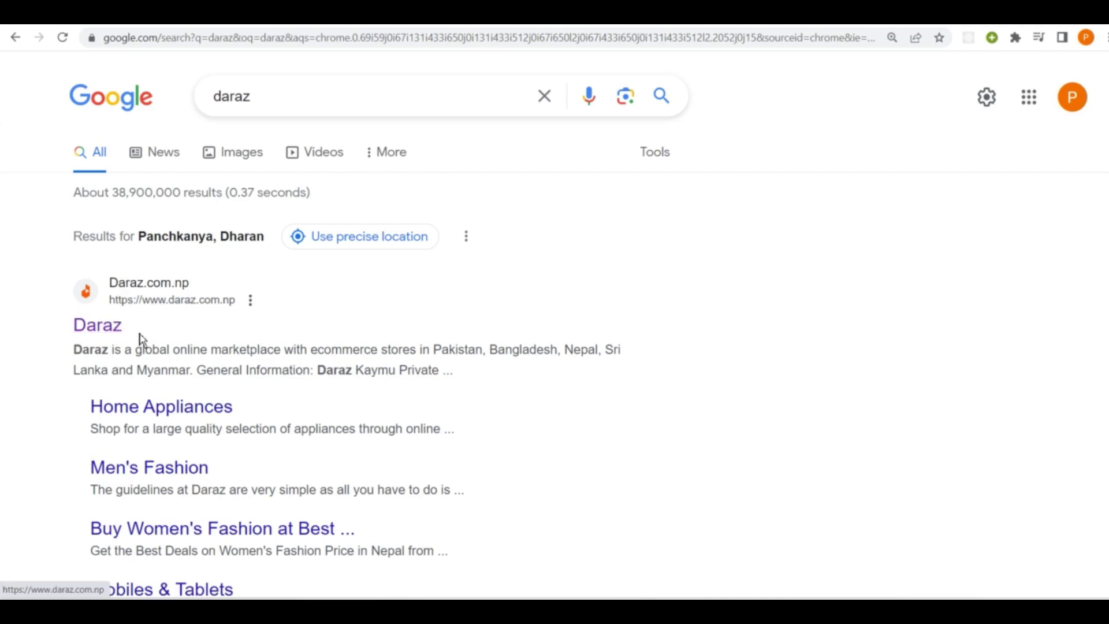
# - Open the Daraz Nepal result and skim its homepage categories and sale banners
pyautogui.click(107, 332)
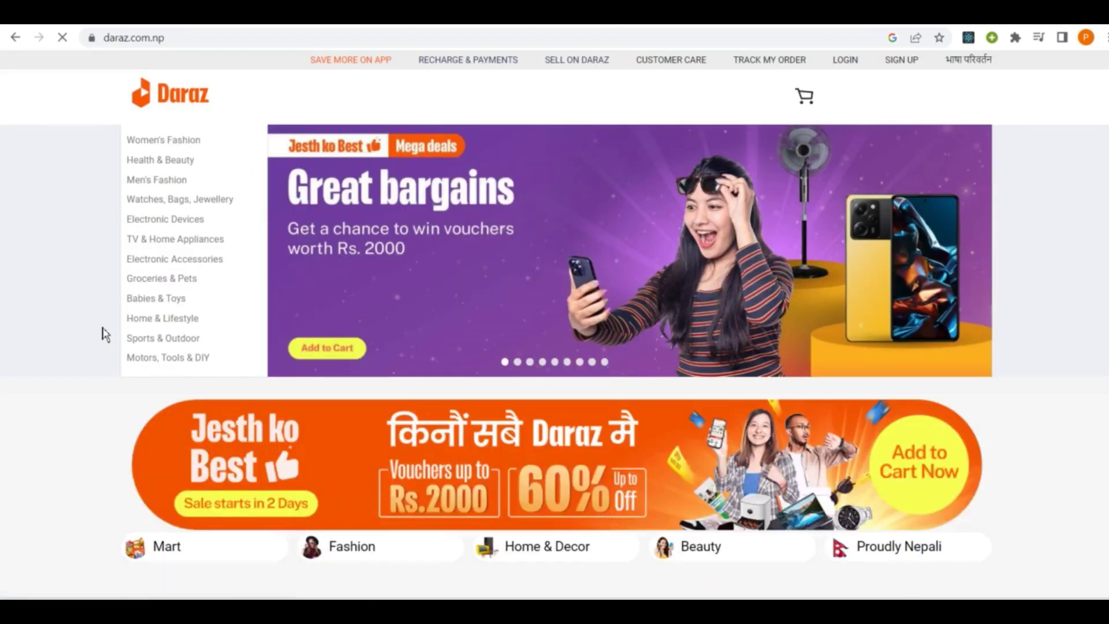
pyautogui.scroll(-3, 401, 376)
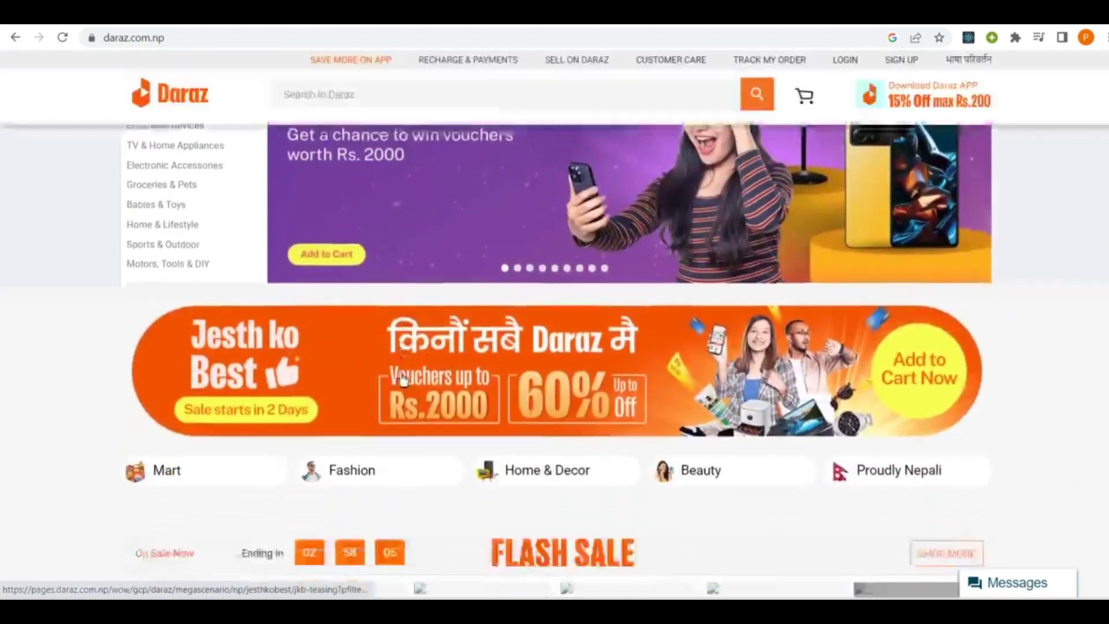
pyautogui.scroll(-8, 402, 379)
pyautogui.scroll(10, 403, 379)
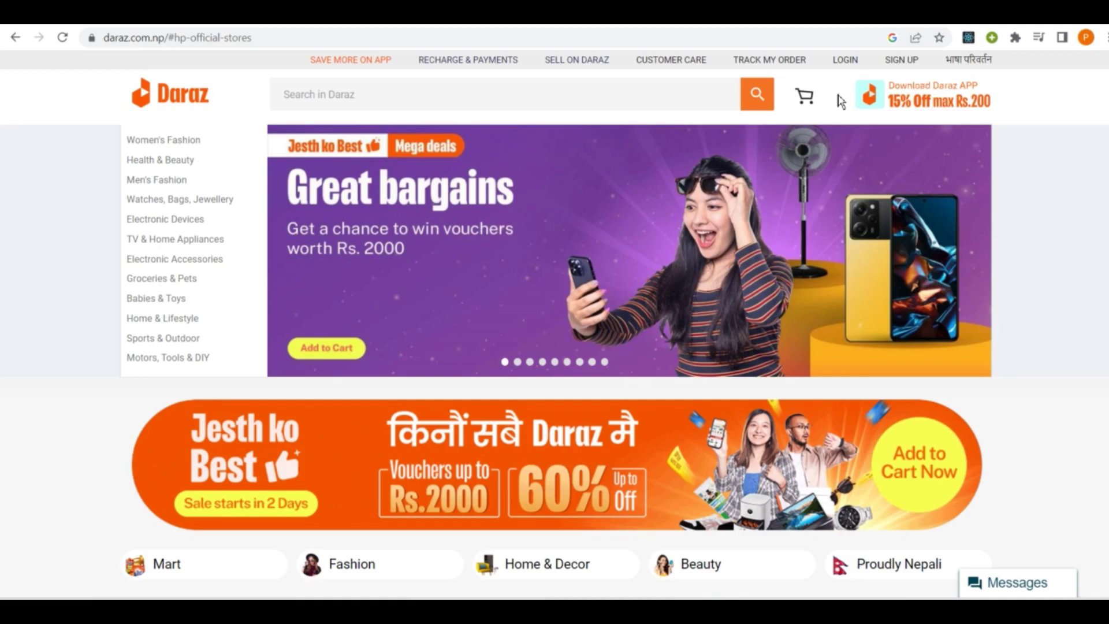
# - Sign up for Daraz with your Google account and find the footer's Affiliate Program entry
pyautogui.click(909, 63)
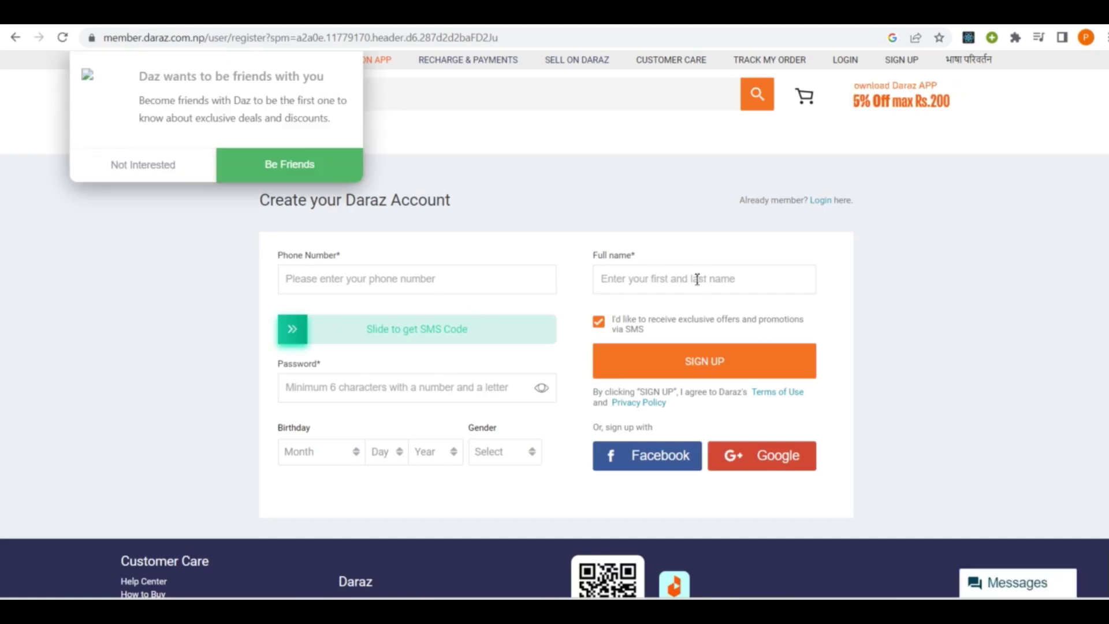
pyautogui.click(745, 455)
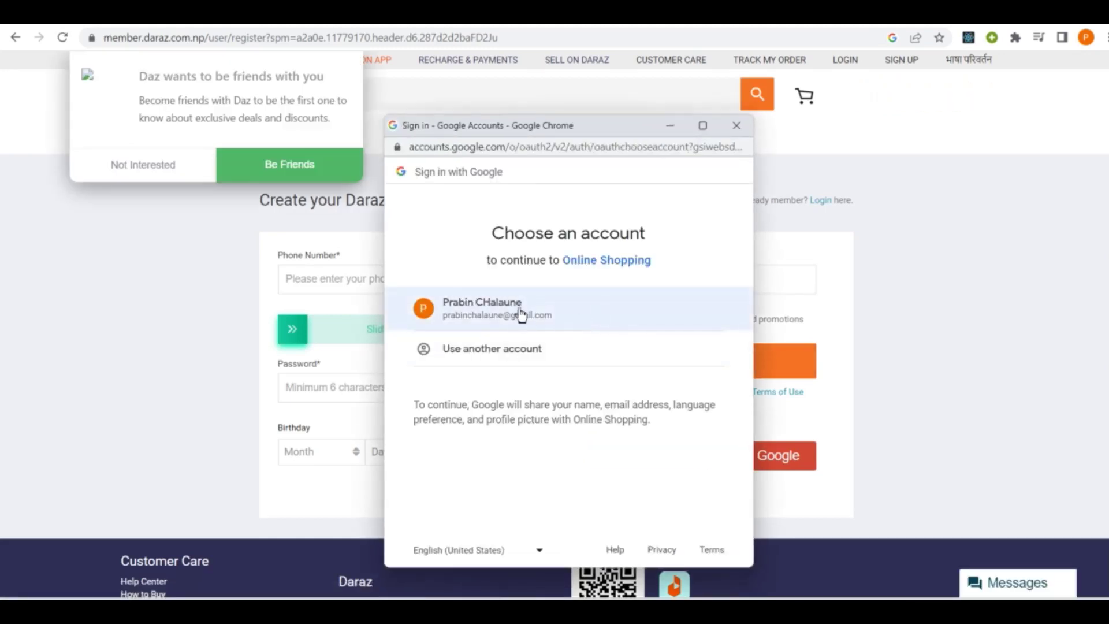
pyautogui.click(505, 309)
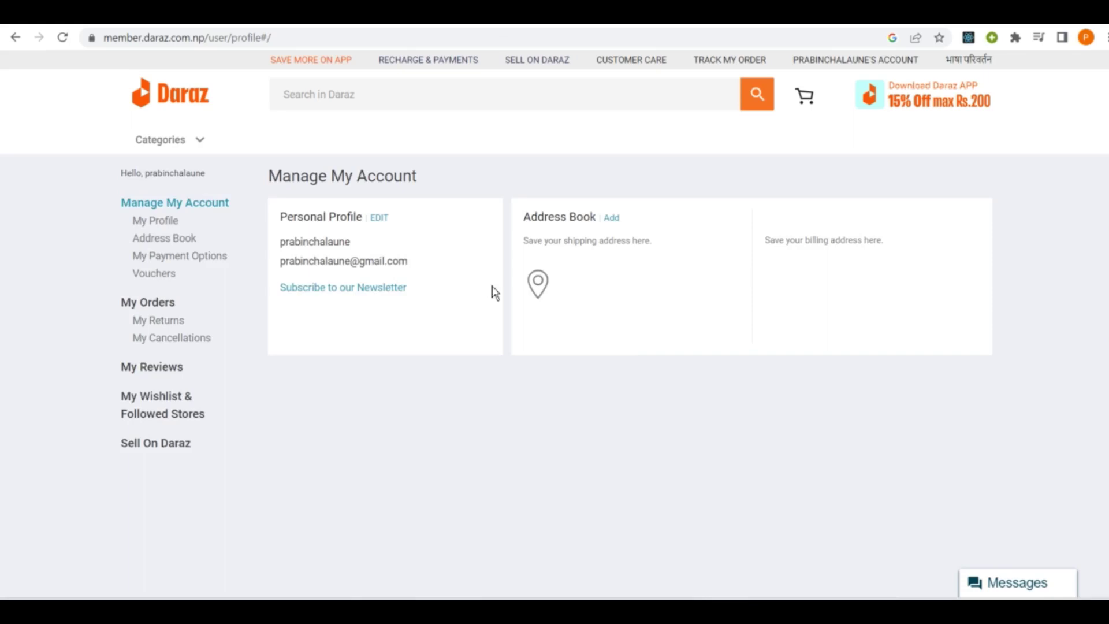
pyautogui.scroll(-5, 578, 309)
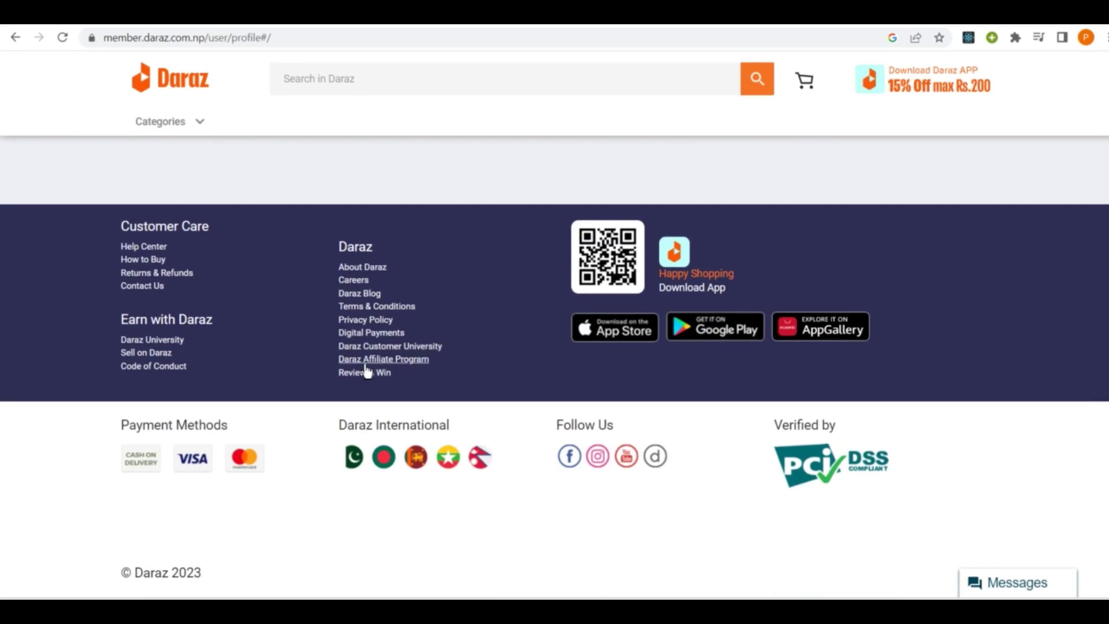
pyautogui.scroll(5, 388, 364)
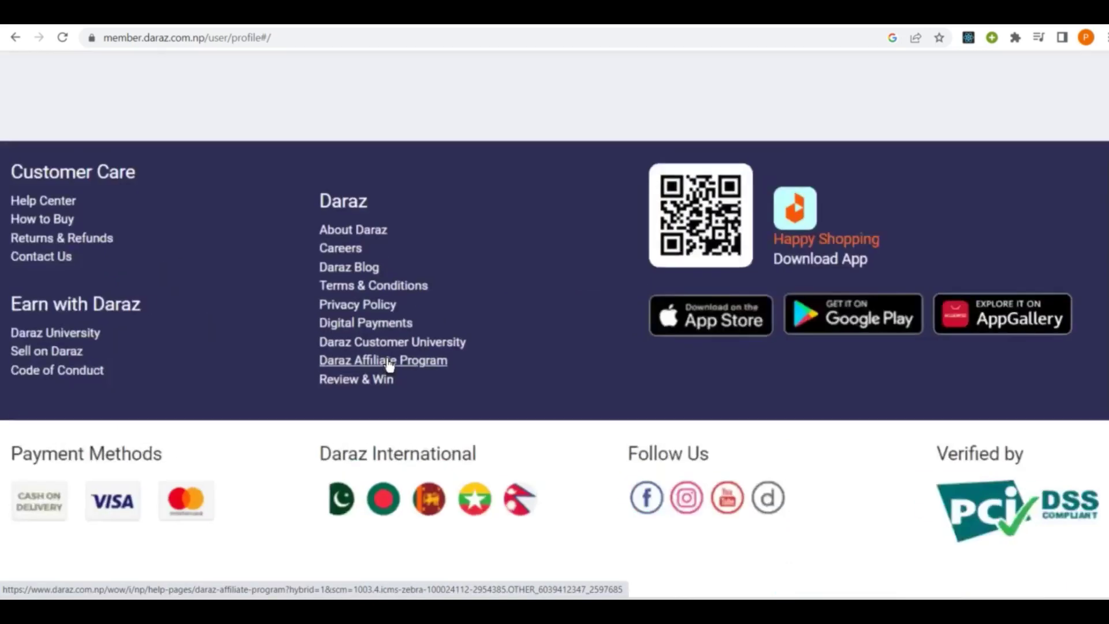
pyautogui.scroll(3, 389, 364)
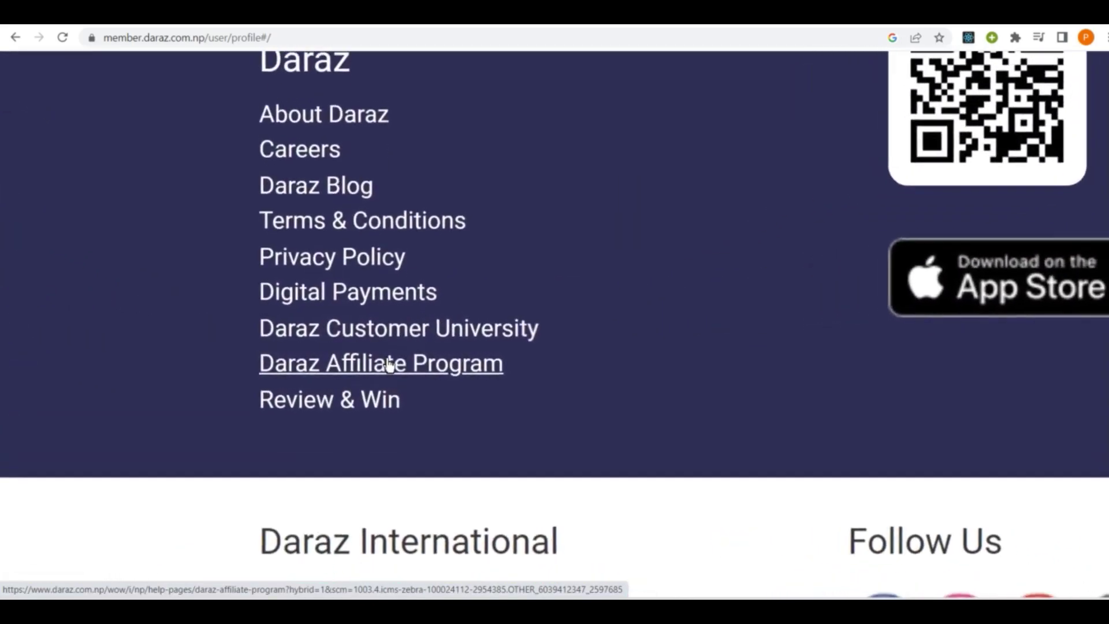
# - Open the Daraz Affiliate Program page and scroll down to its Frequently Asked Questions
pyautogui.click(388, 364)
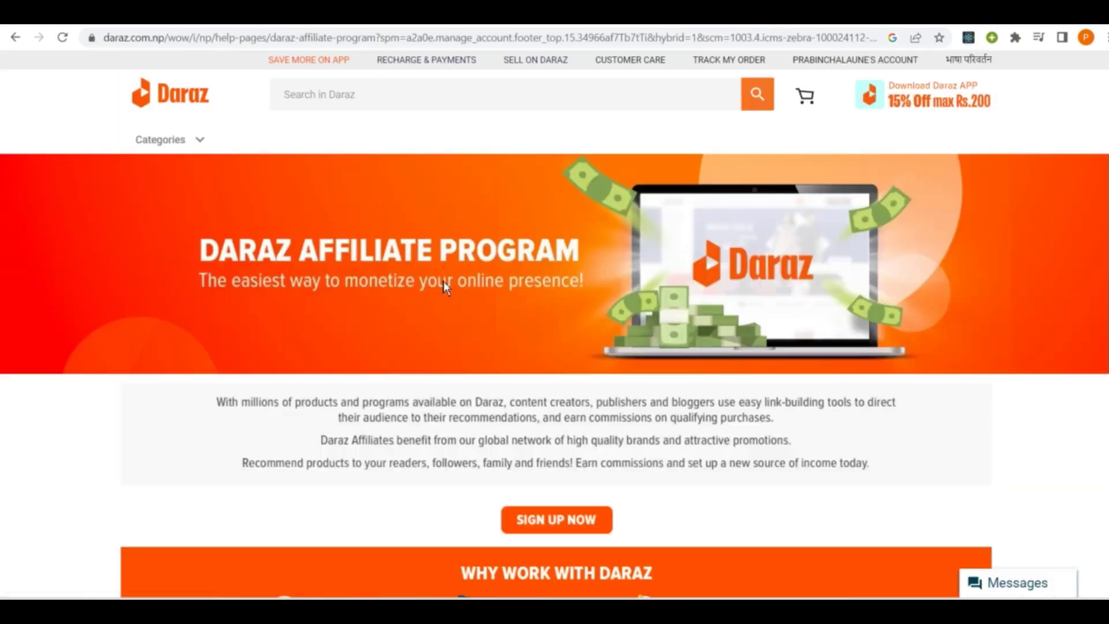
pyautogui.scroll(-1, 445, 287)
pyautogui.scroll(-2, 444, 287)
pyautogui.scroll(-2, 445, 287)
pyautogui.scroll(-2, 448, 284)
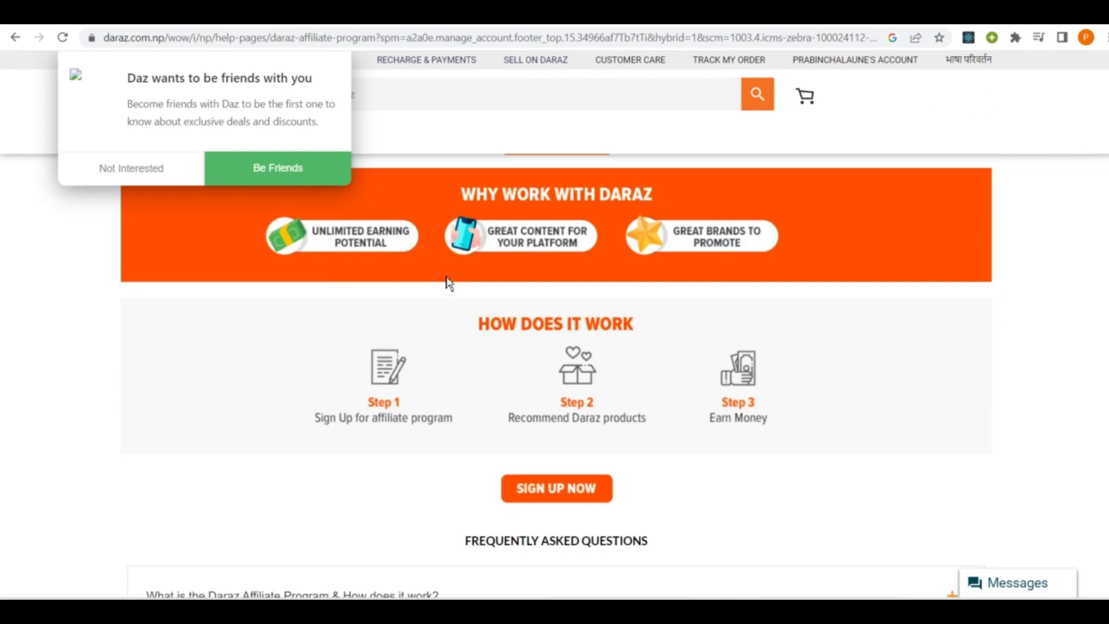
pyautogui.scroll(3, 473, 265)
pyautogui.scroll(-2, 528, 333)
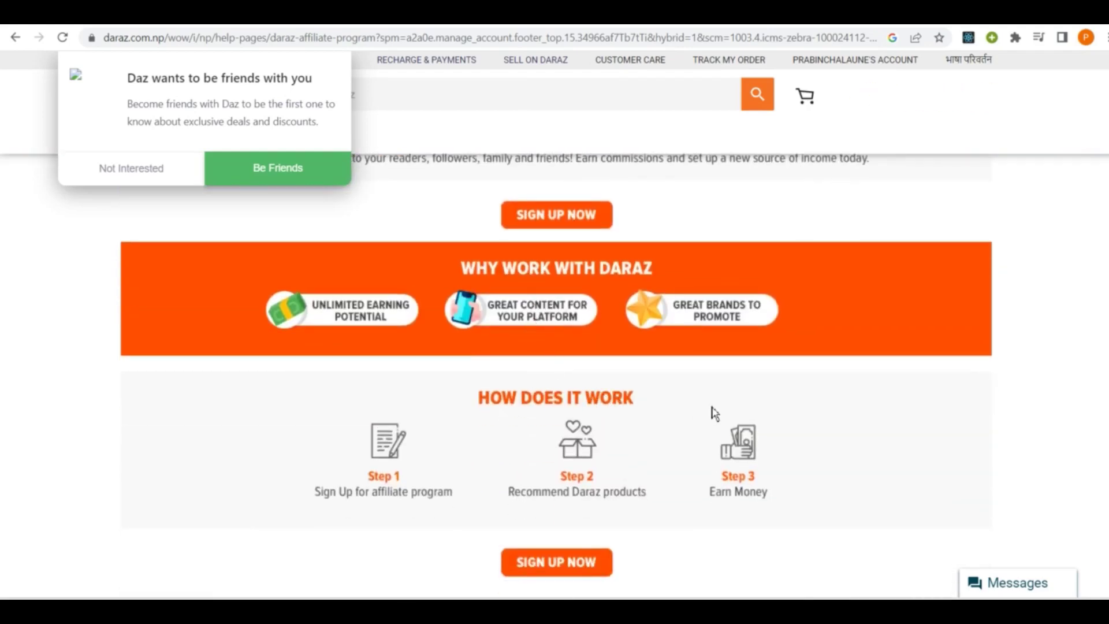
pyautogui.scroll(-2, 511, 423)
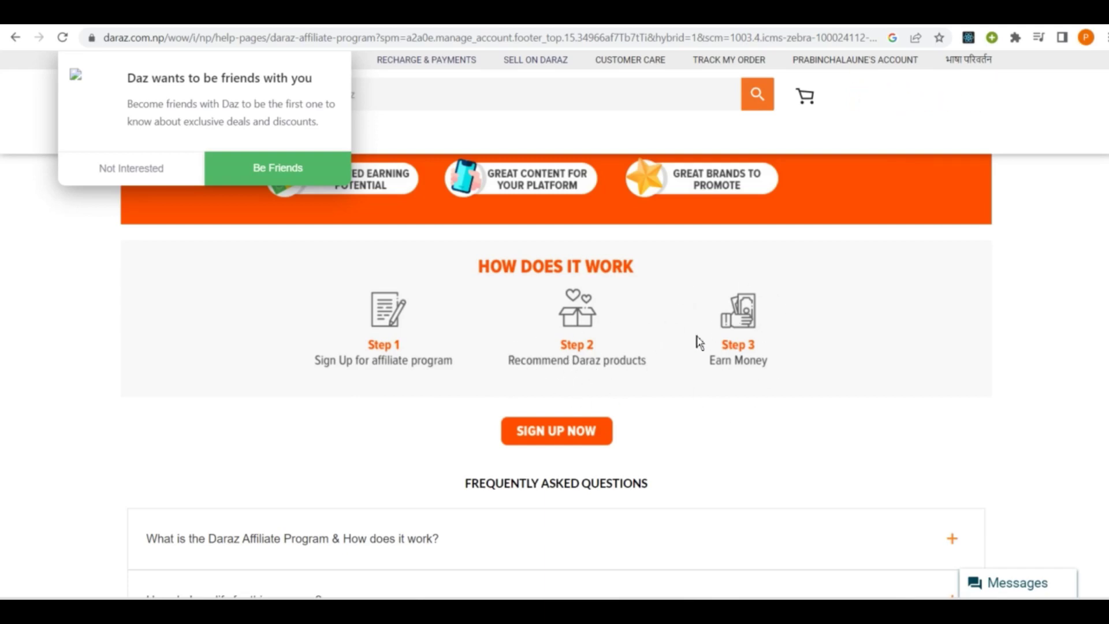
pyautogui.scroll(-4, 673, 384)
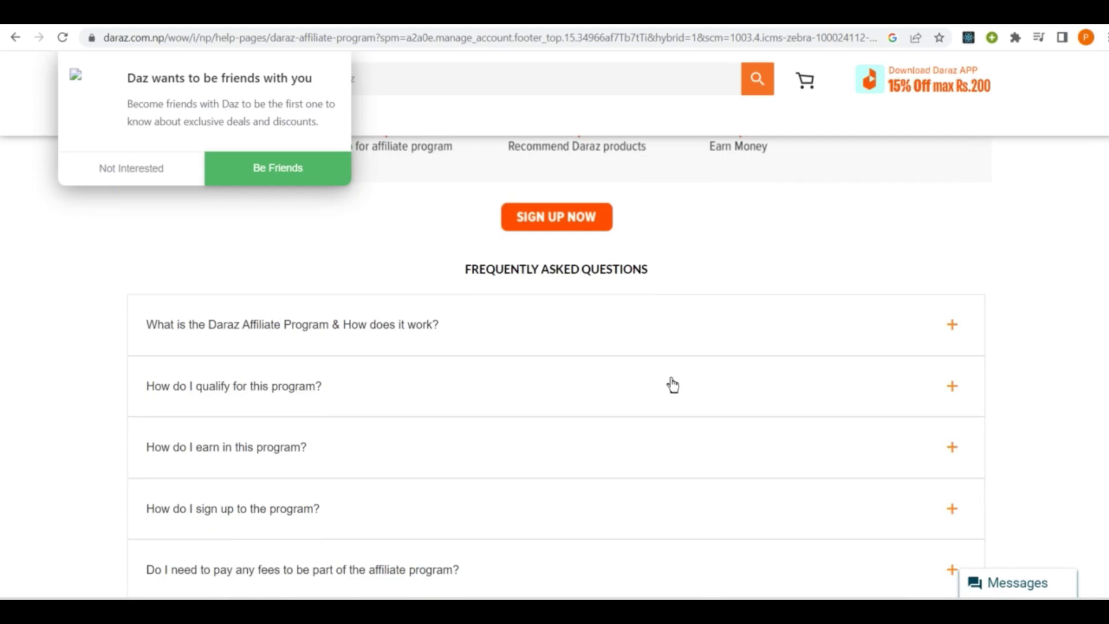
pyautogui.scroll(-5, 485, 427)
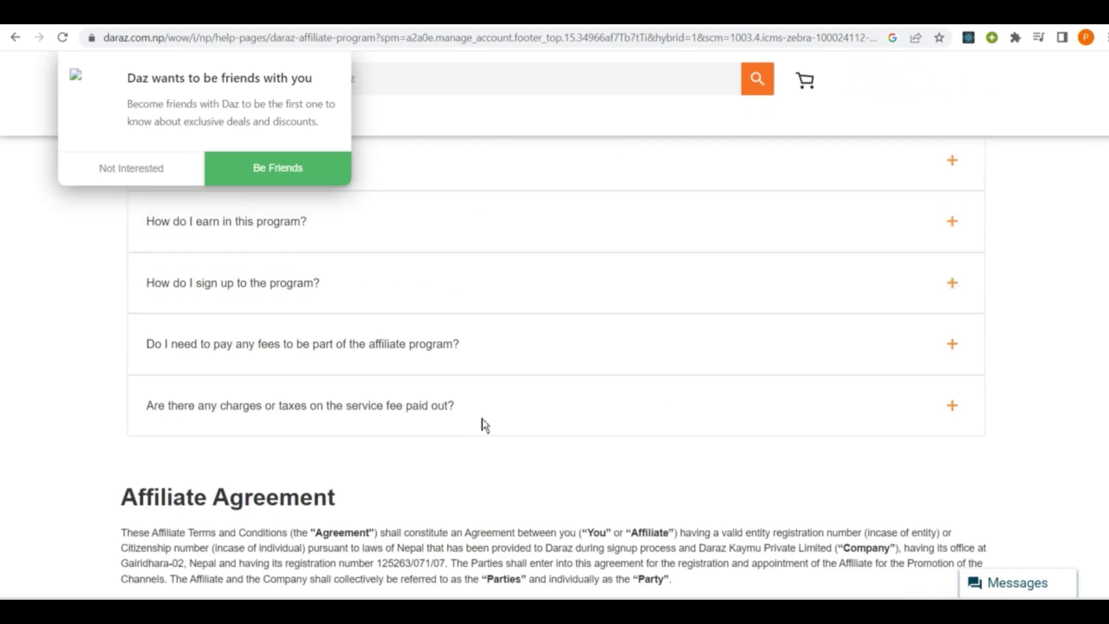
pyautogui.scroll(3, 483, 425)
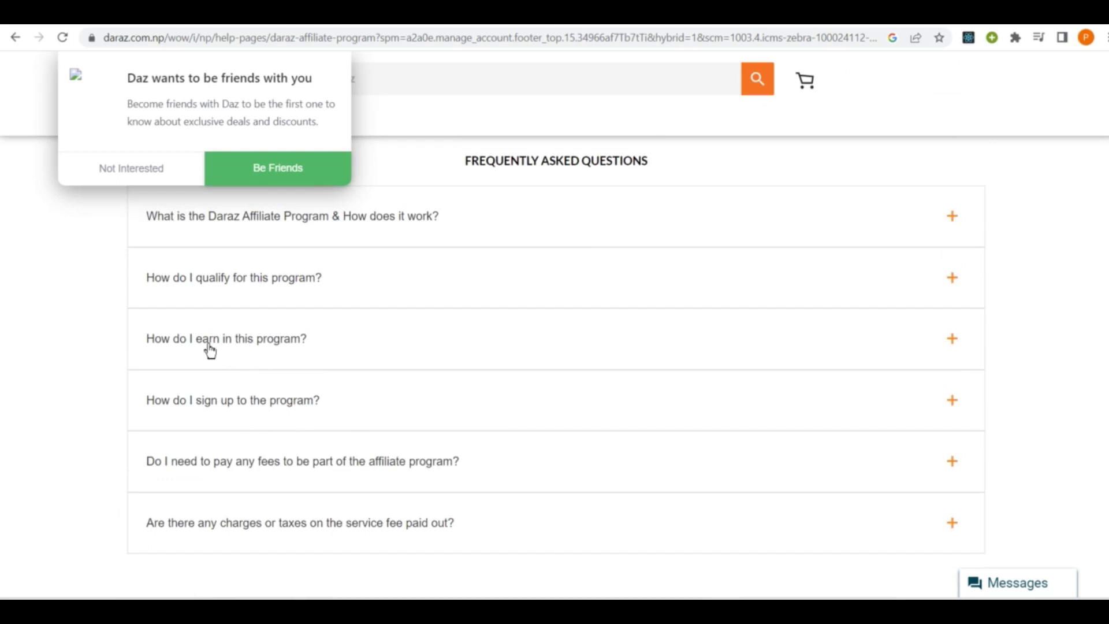
pyautogui.scroll(1, 242, 345)
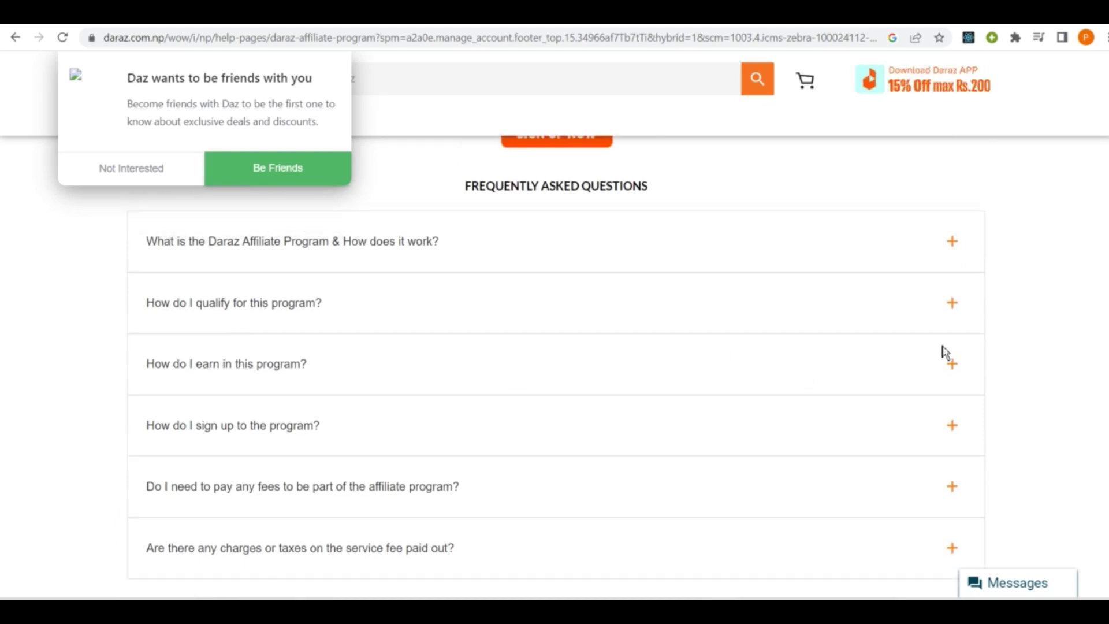
# - Expand the answer to 'How do I earn in this program?'
pyautogui.click(952, 367)
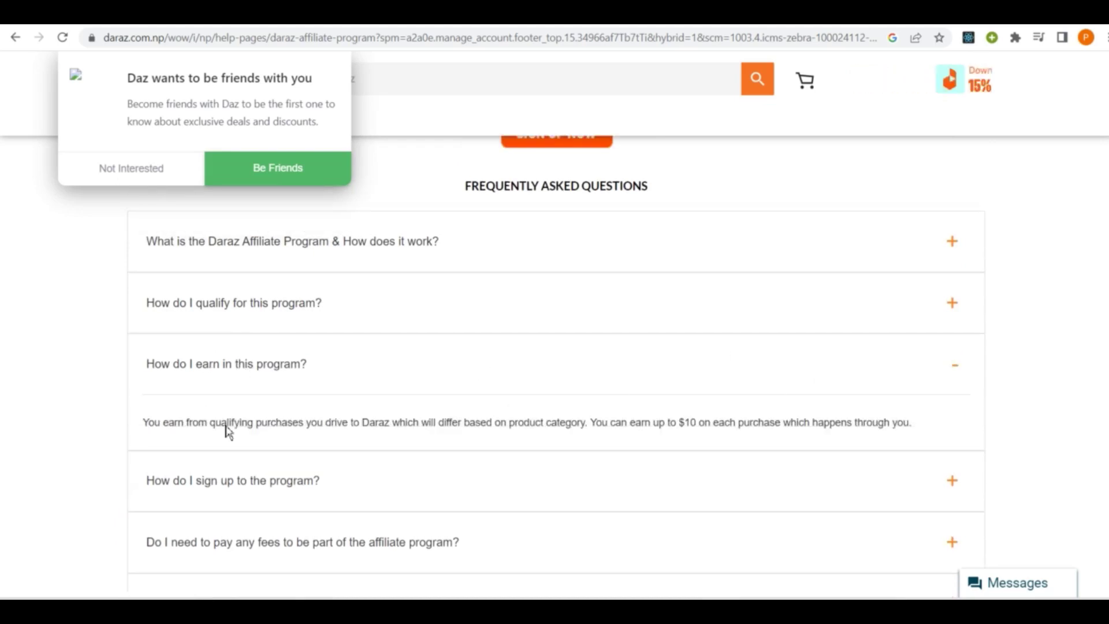
pyautogui.moveTo(142, 423); pyautogui.dragTo(435, 416)
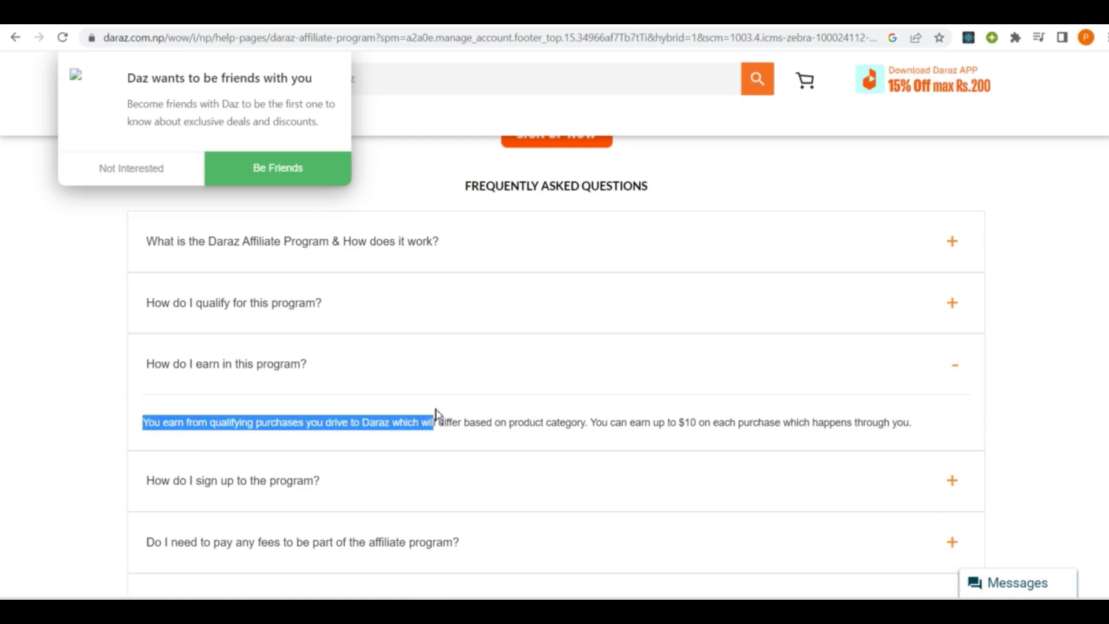
pyautogui.click(468, 404)
# - Scroll through the Affiliate Agreement and back up to SIGN UP NOW
pyautogui.scroll(-1, 467, 403)
pyautogui.scroll(-3, 468, 404)
pyautogui.scroll(-2, 467, 404)
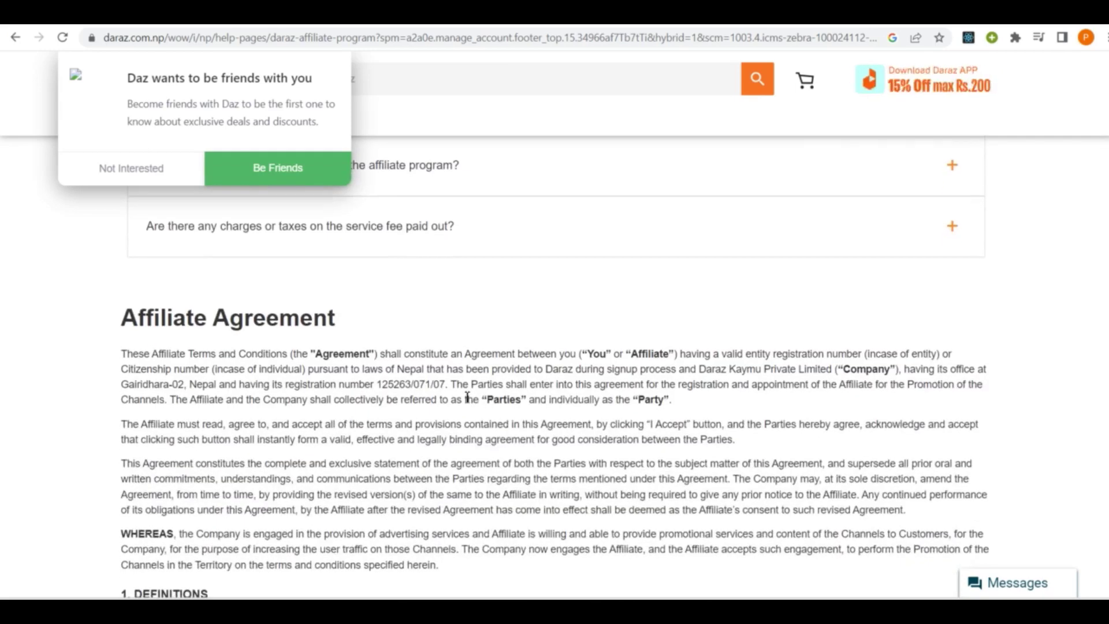
pyautogui.scroll(-5, 468, 397)
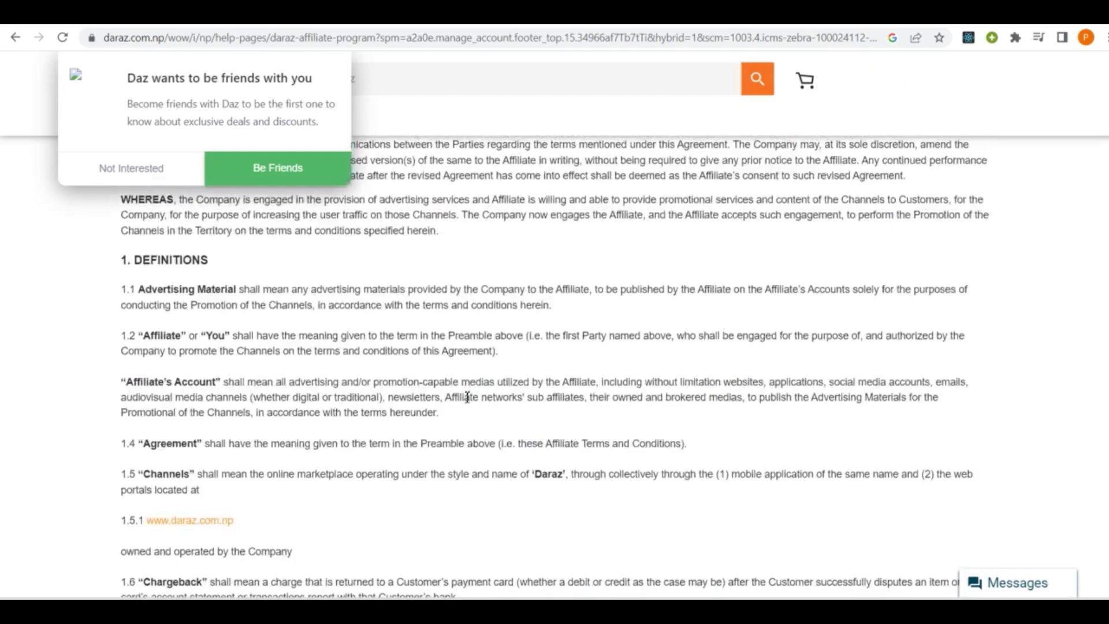
pyautogui.scroll(-5, 468, 397)
pyautogui.scroll(-4, 468, 404)
pyautogui.scroll(-5, 468, 404)
pyautogui.scroll(-5, 465, 401)
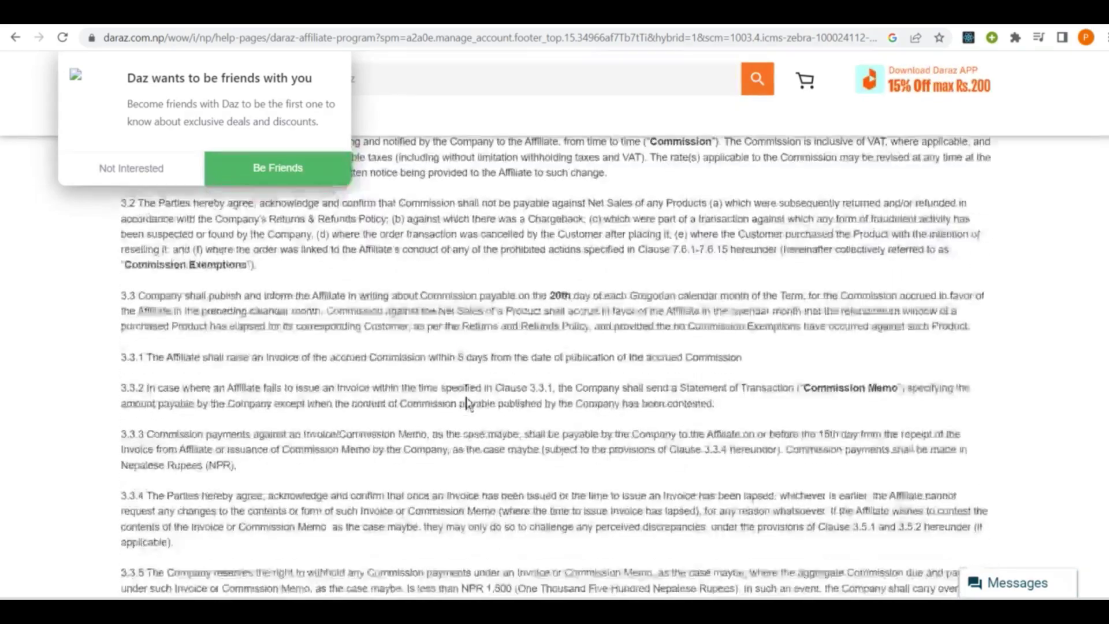
pyautogui.scroll(-5, 465, 401)
pyautogui.scroll(15, 467, 397)
pyautogui.scroll(5, 466, 397)
pyautogui.scroll(5, 466, 397)
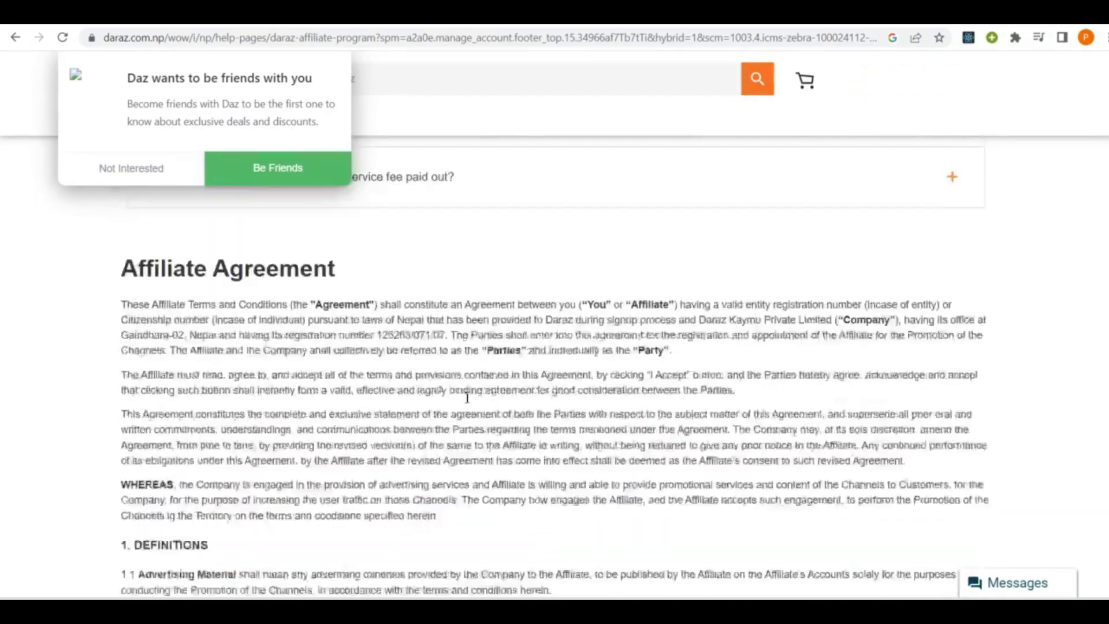
pyautogui.scroll(5, 467, 401)
pyautogui.scroll(5, 469, 404)
pyautogui.scroll(-1, 468, 405)
pyautogui.scroll(-2, 465, 400)
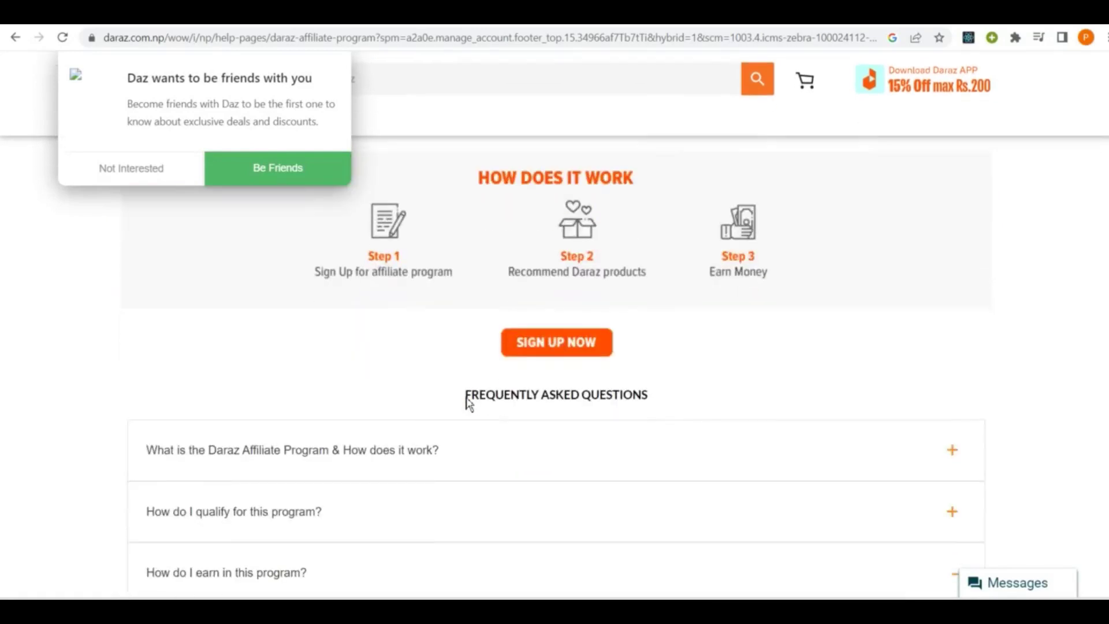
# - Open the Formstack affiliate signup form as an individual and review its personal fields
pyautogui.click(553, 341)
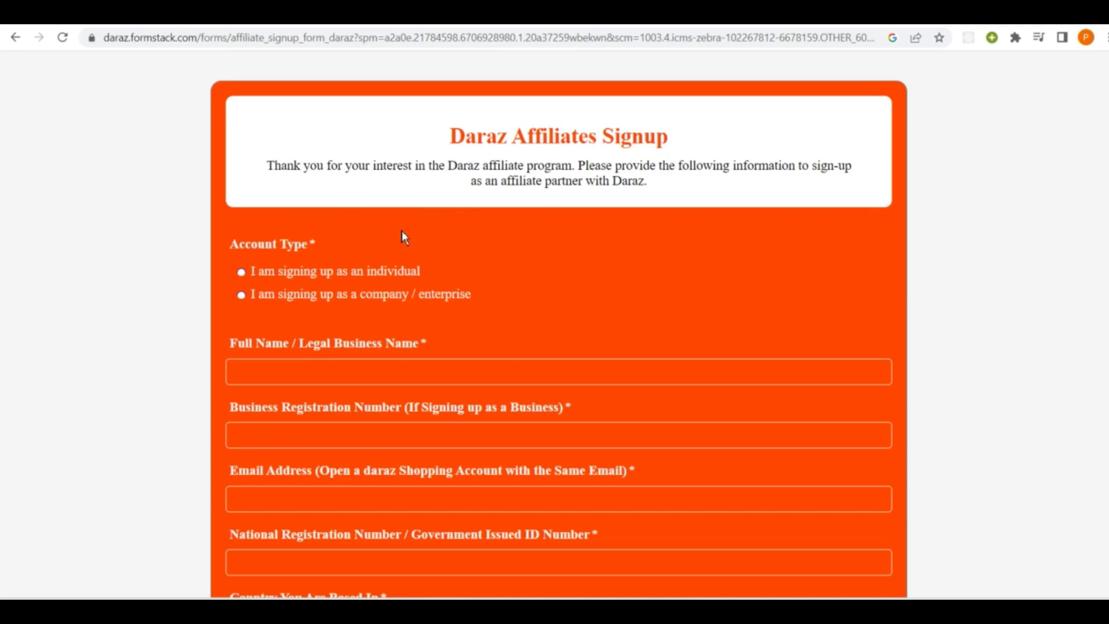
pyautogui.scroll(-3, 401, 231)
pyautogui.scroll(-5, 401, 232)
pyautogui.scroll(-5, 401, 231)
pyautogui.scroll(-8, 401, 232)
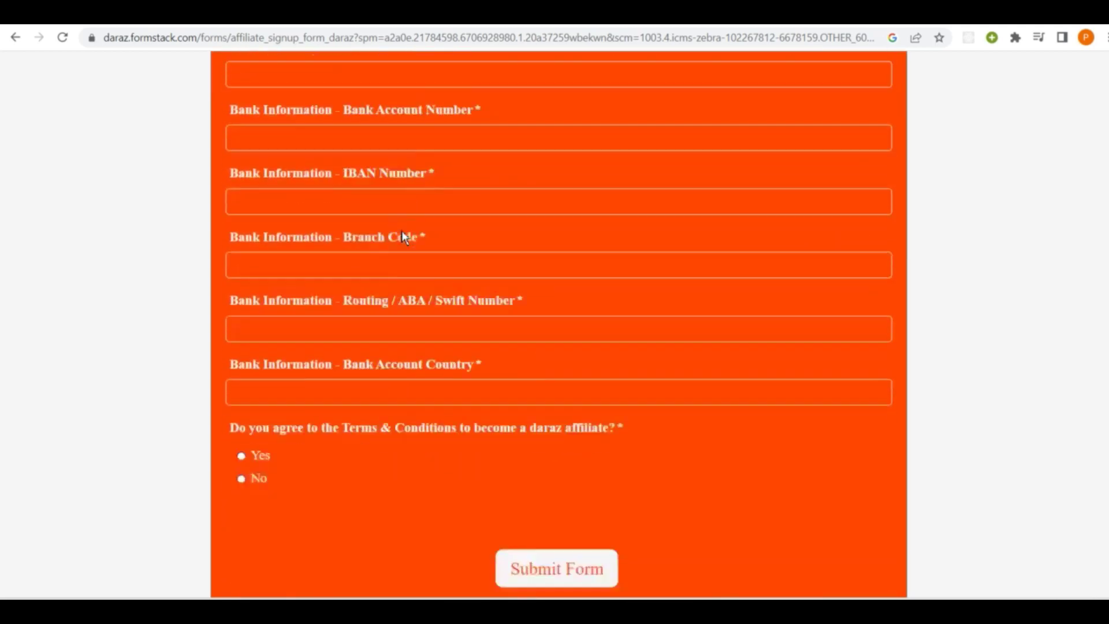
pyautogui.scroll(5, 401, 230)
pyautogui.scroll(5, 401, 230)
pyautogui.scroll(5, 401, 230)
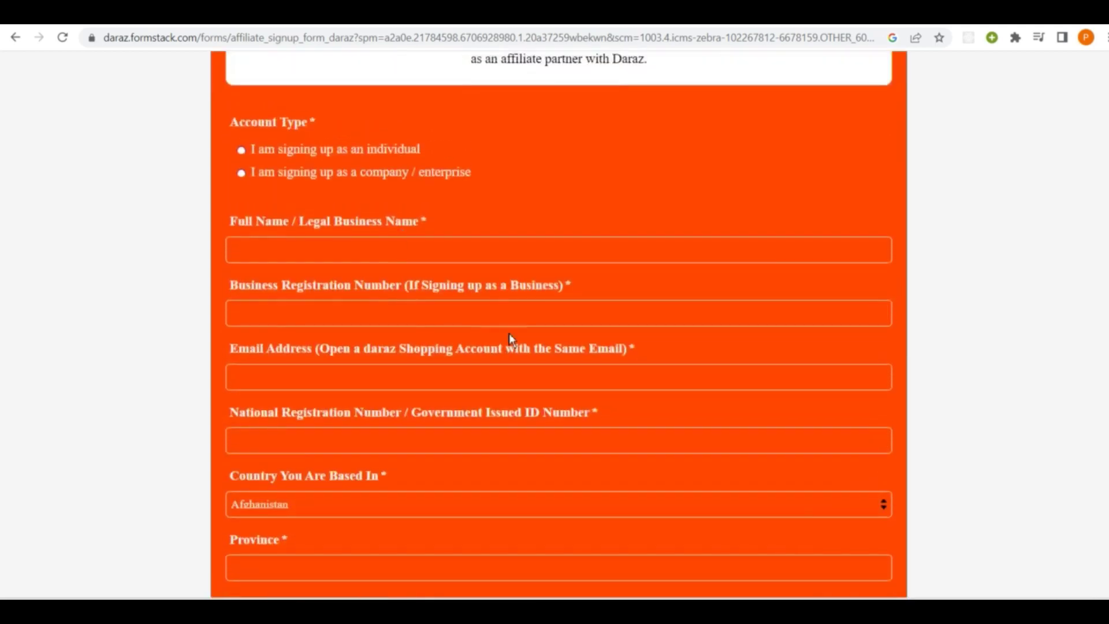
pyautogui.scroll(2, 508, 334)
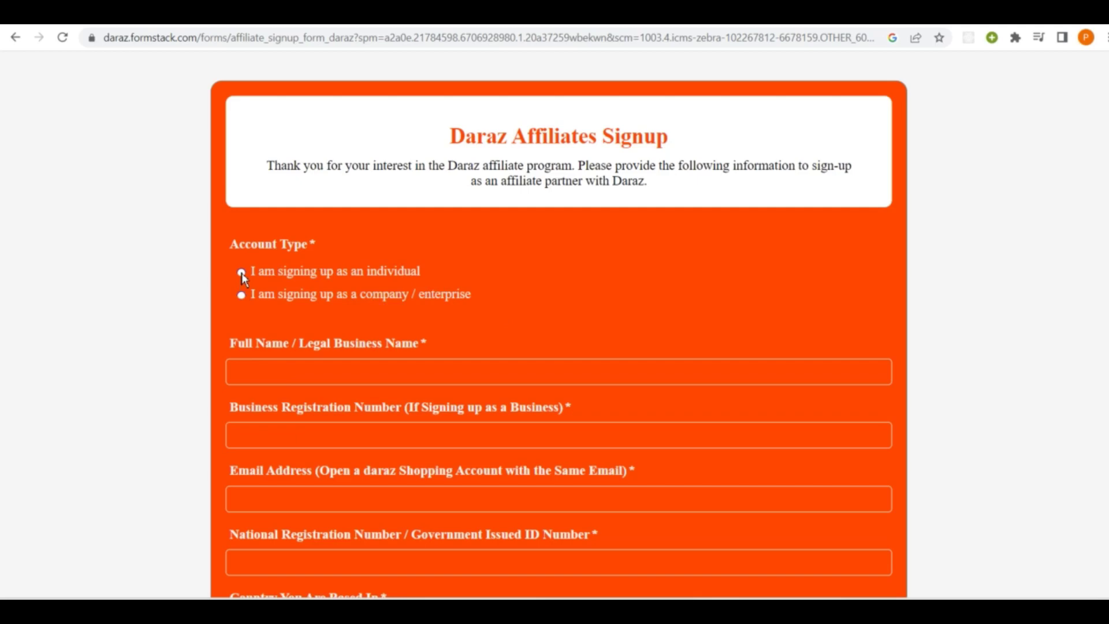
pyautogui.scroll(-4, 286, 231)
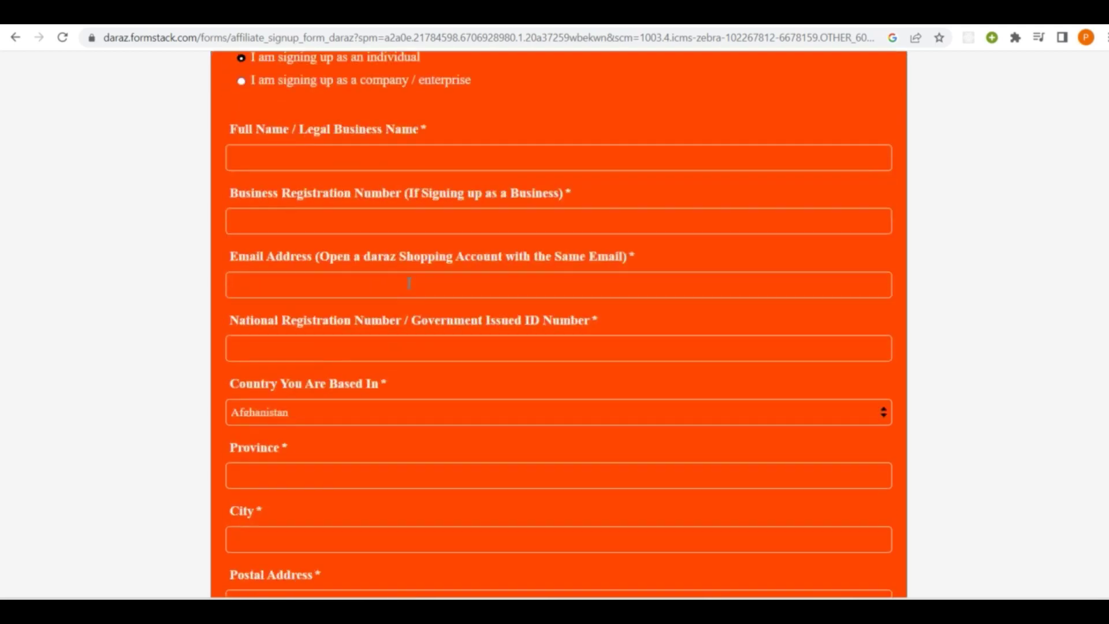
pyautogui.scroll(2, 286, 225)
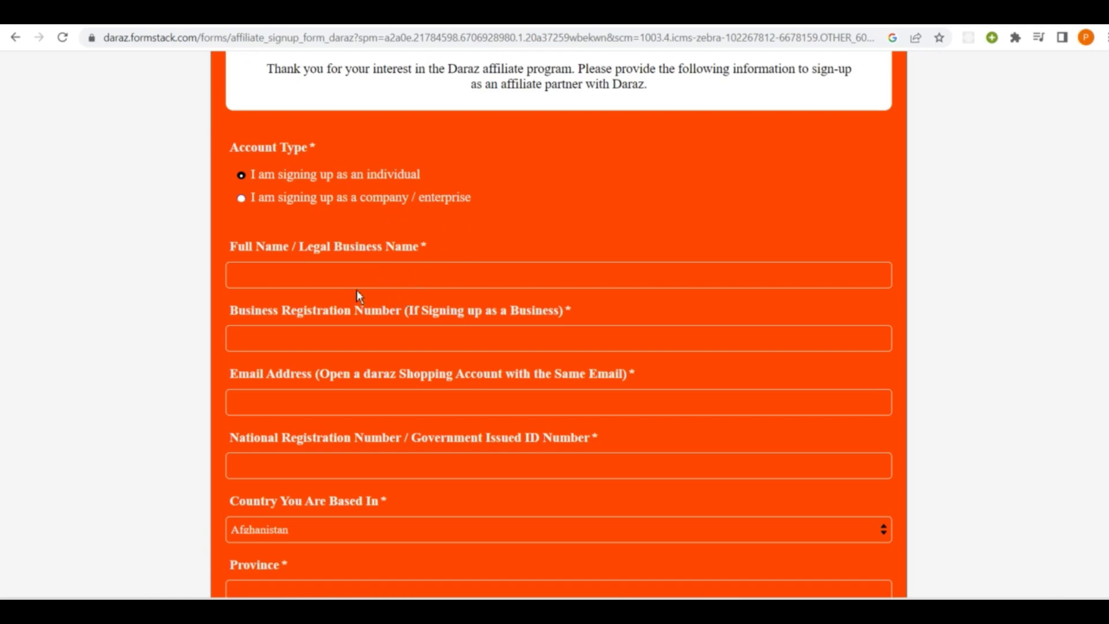
pyautogui.scroll(-2, 441, 281)
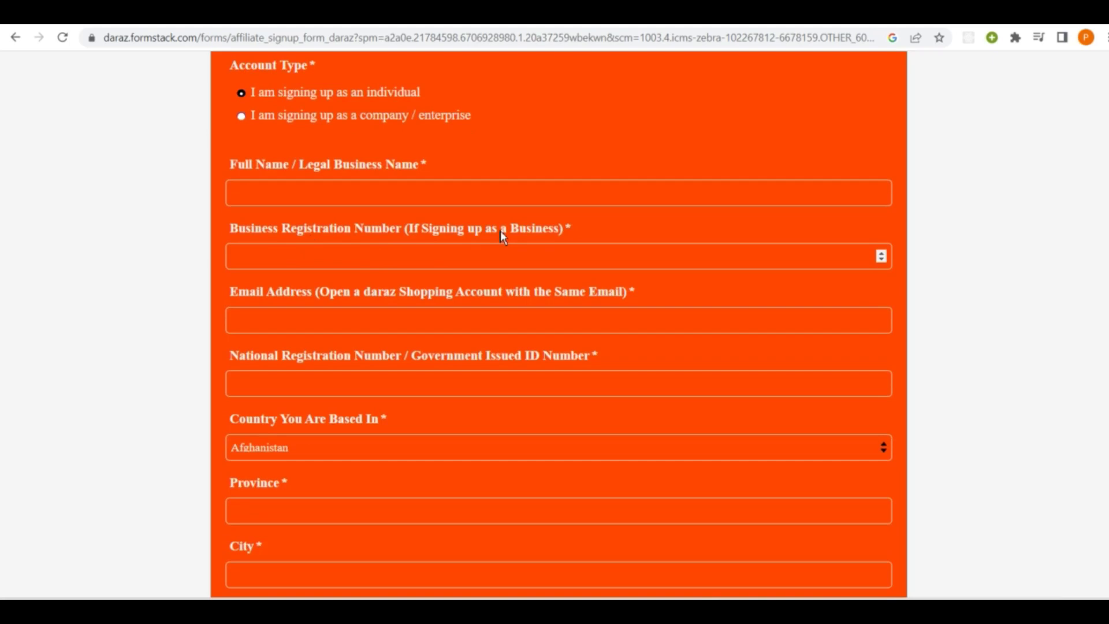
pyautogui.moveTo(557, 255)
pyautogui.scroll(-2, 441, 276)
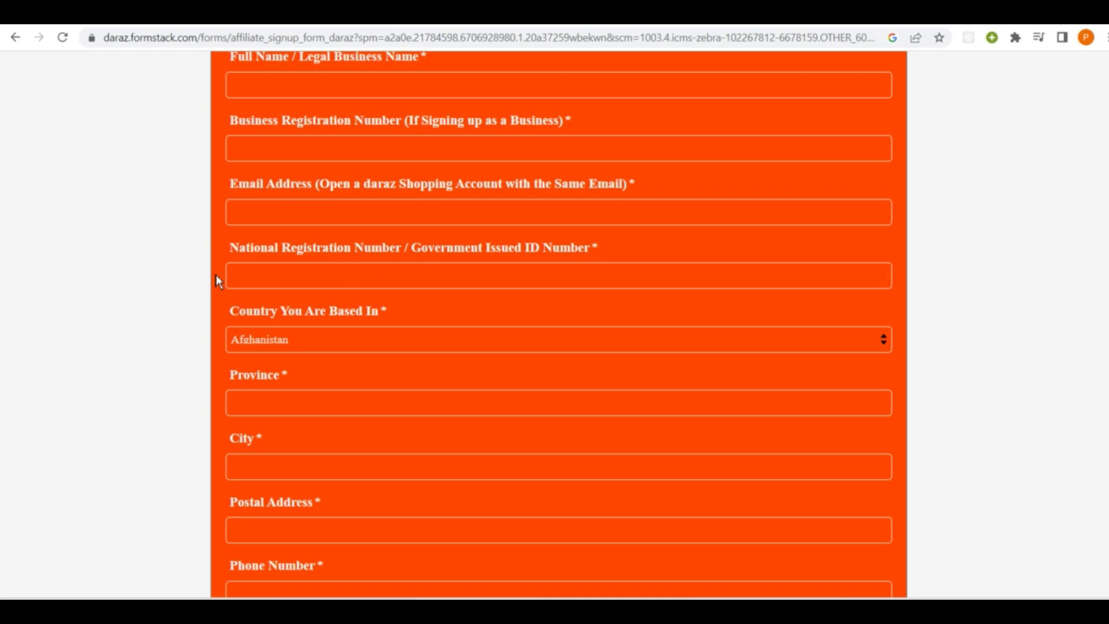
# - Choose Nepal in the Country You Are Based In dropdown
pyautogui.click(311, 342)
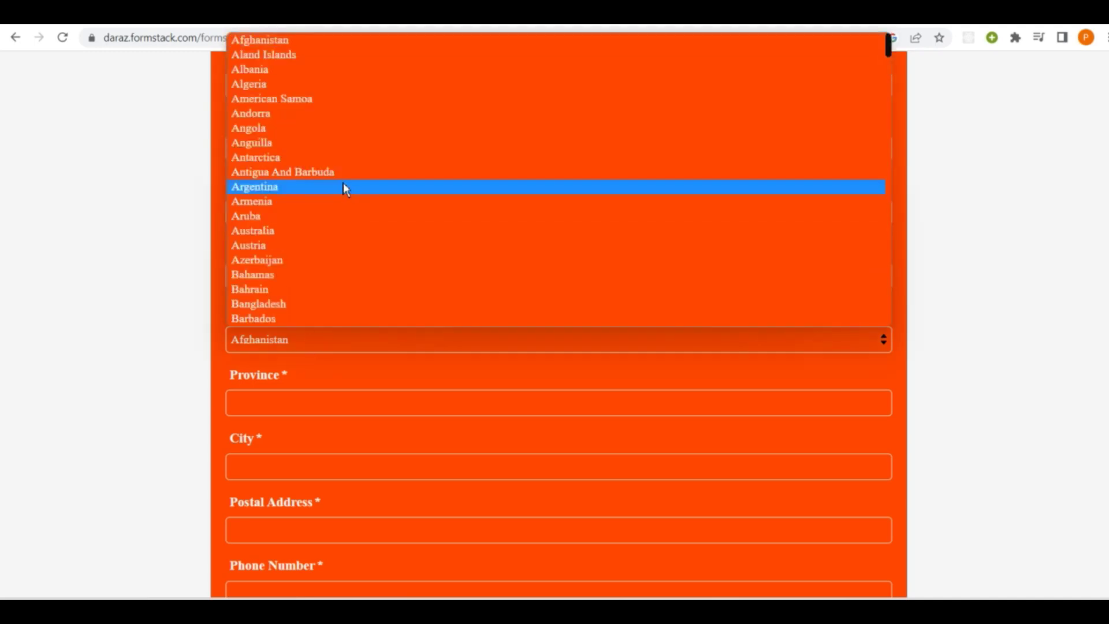
pyautogui.scroll(-5, 343, 185)
pyautogui.scroll(-10, 343, 185)
pyautogui.scroll(-8, 343, 185)
pyautogui.scroll(-10, 343, 185)
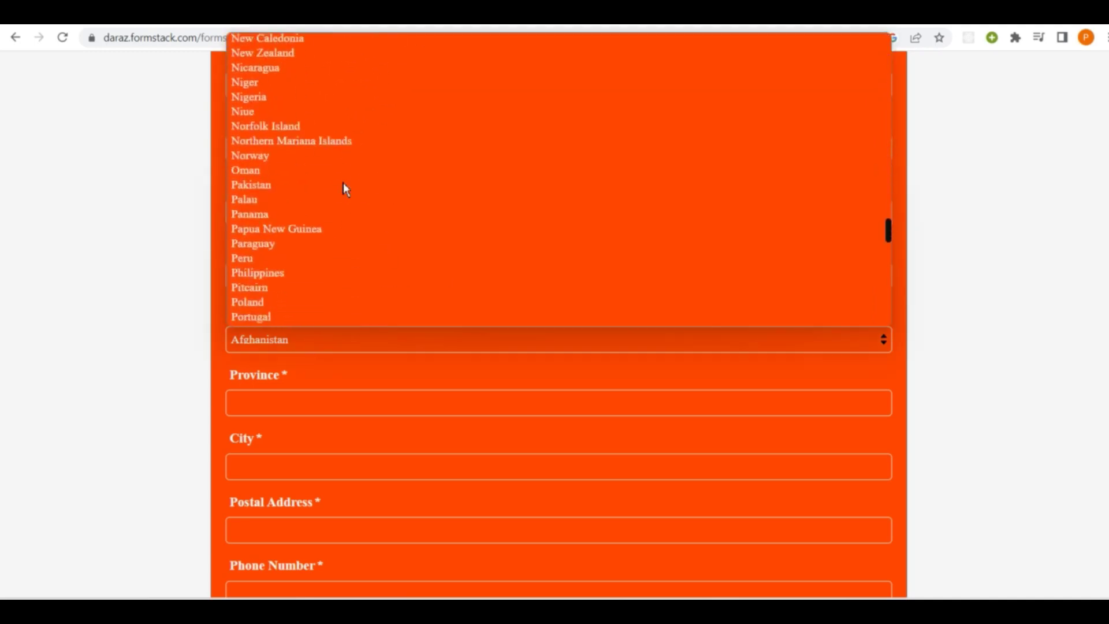
pyautogui.scroll(2, 343, 182)
pyautogui.scroll(3, 343, 183)
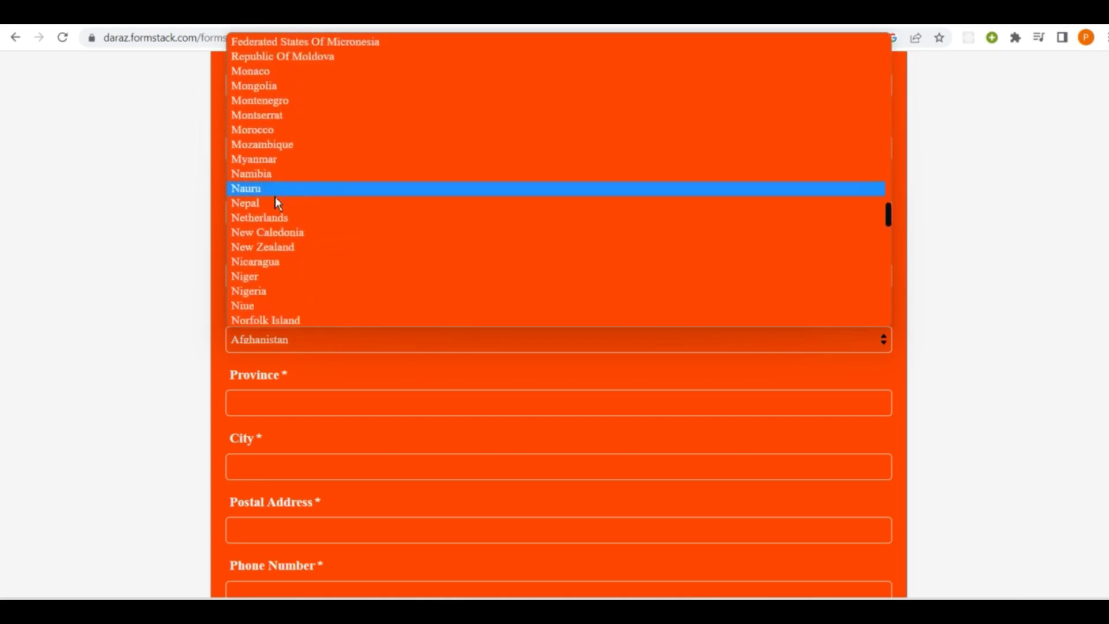
pyautogui.click(258, 203)
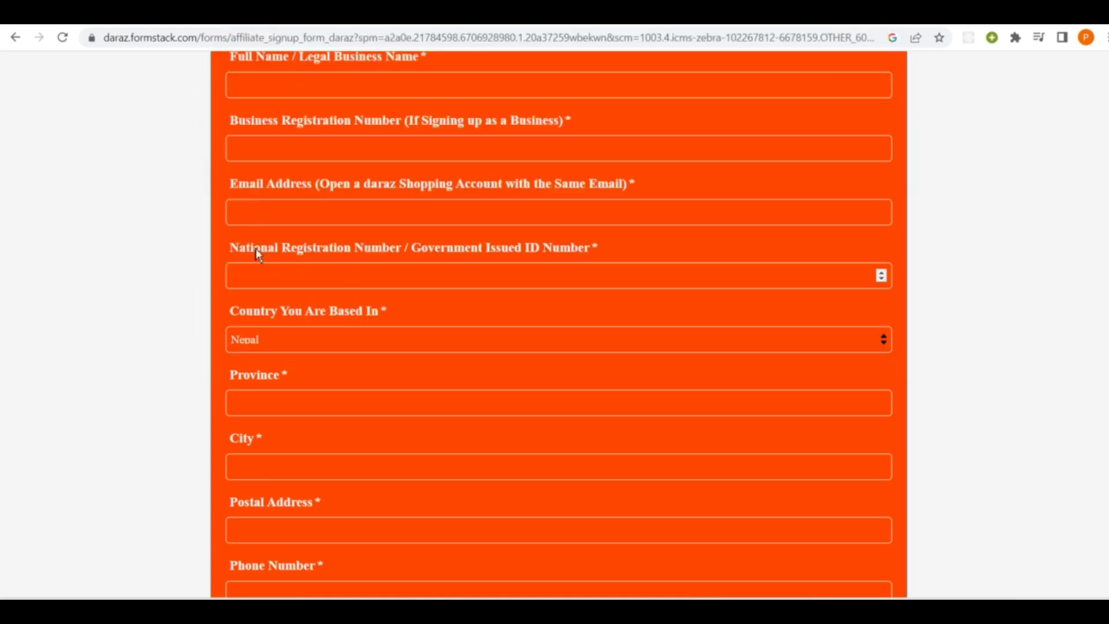
# - Focus the Postal Address field further down the form
pyautogui.scroll(-2, 280, 358)
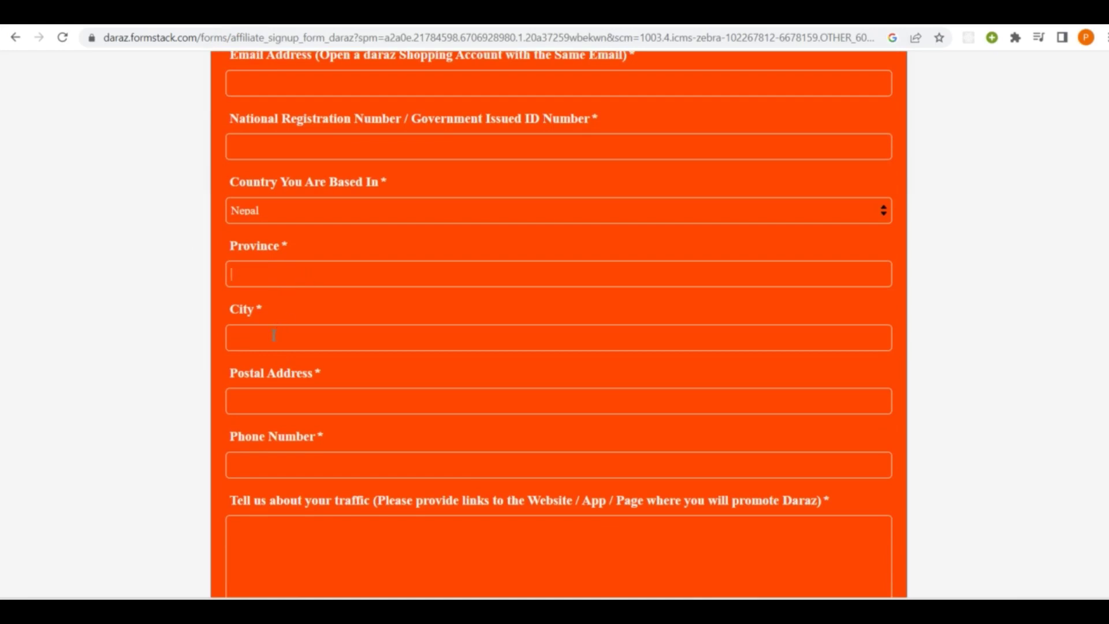
pyautogui.scroll(-2, 274, 334)
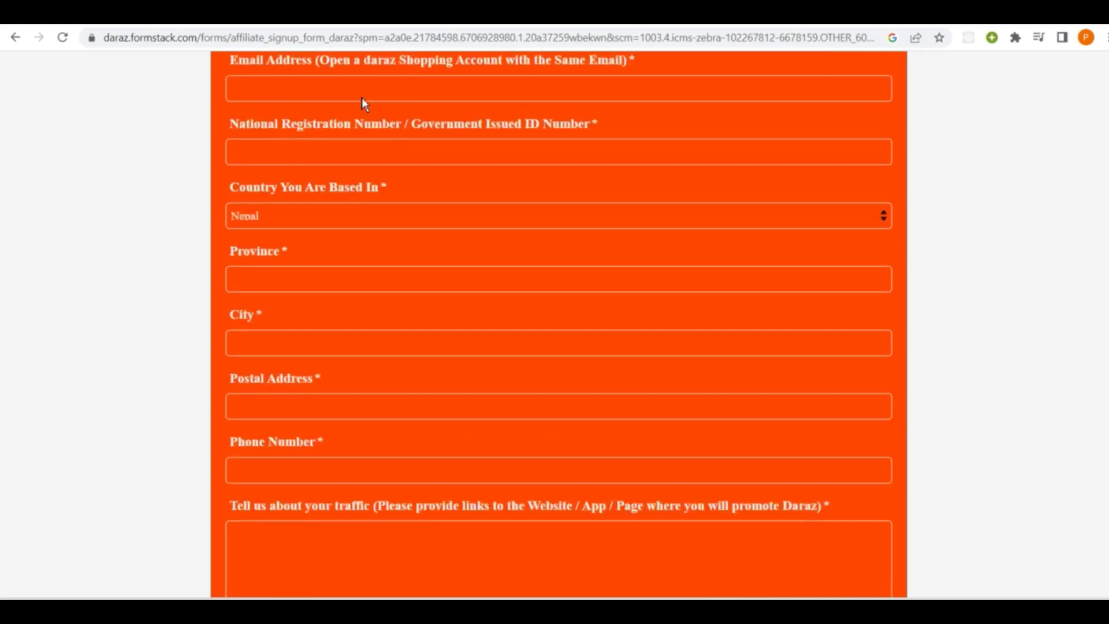
pyautogui.scroll(-3, 362, 97)
pyautogui.scroll(1, 366, 104)
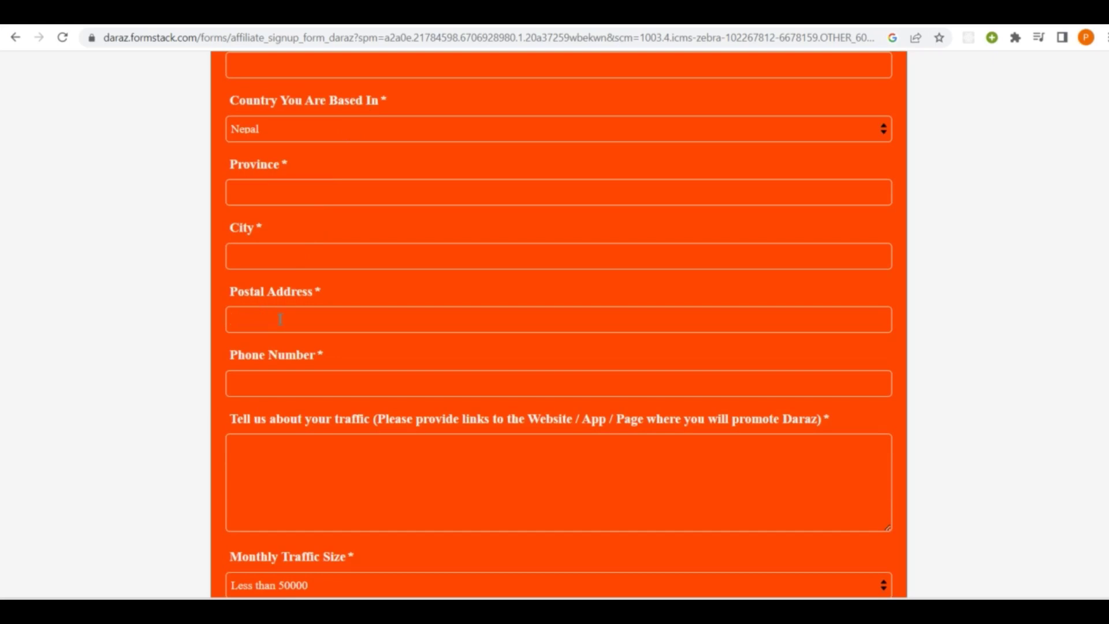
pyautogui.moveTo(230, 291); pyautogui.dragTo(339, 291)
pyautogui.click(339, 293)
pyautogui.scroll(-2, 263, 379)
# - Read the traffic description prompt, then expand the Monthly Traffic Size range list
pyautogui.click(306, 326)
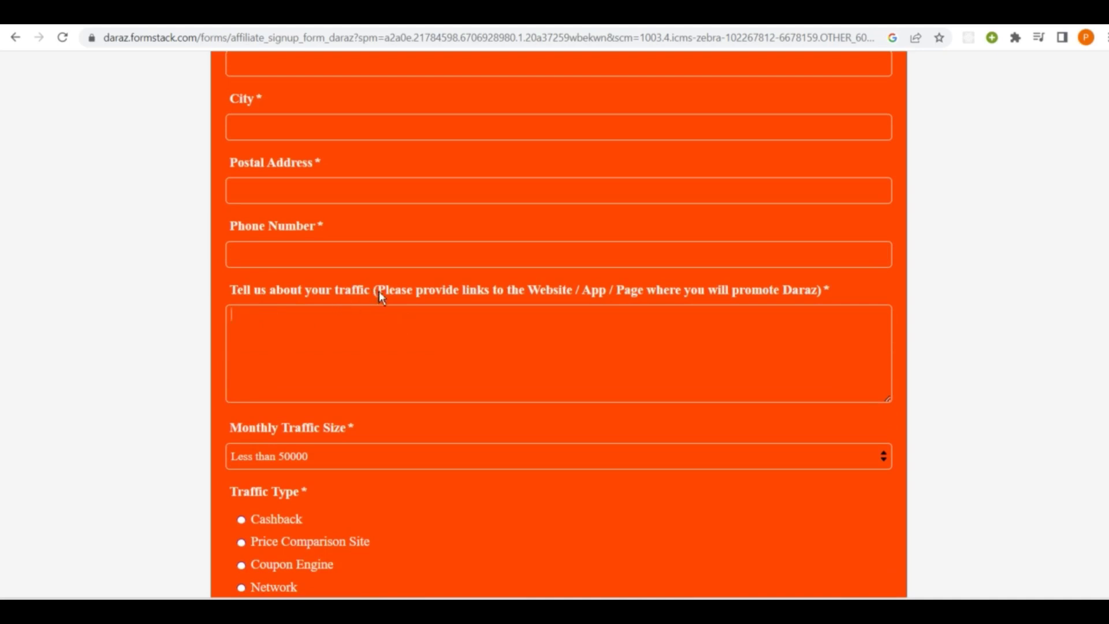
pyautogui.moveTo(371, 289); pyautogui.dragTo(229, 289)
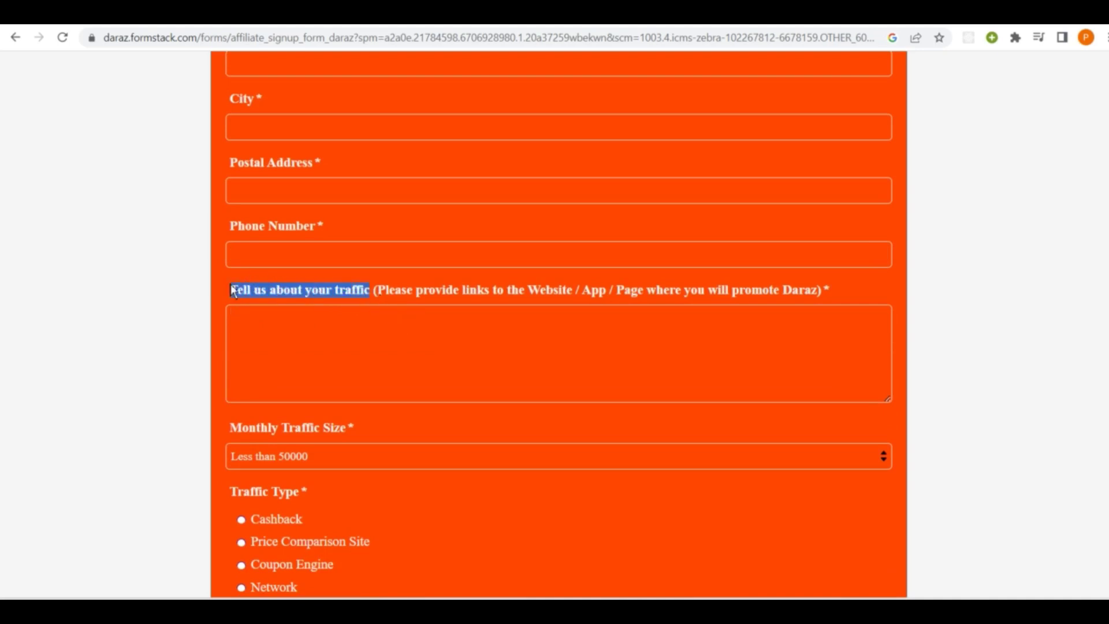
pyautogui.click(326, 361)
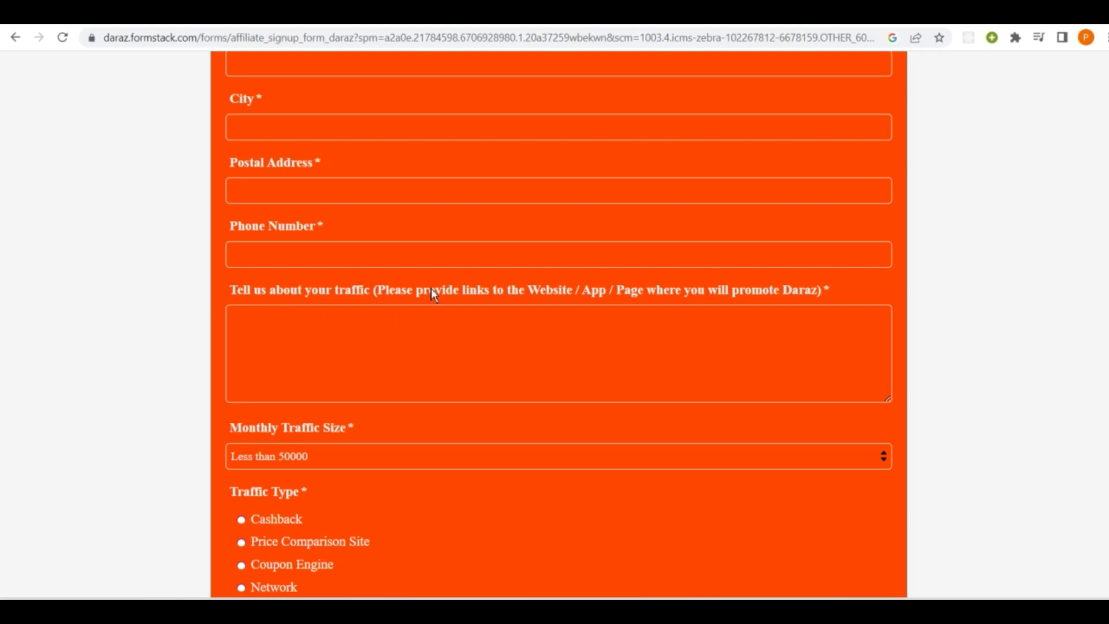
pyautogui.moveTo(380, 294); pyautogui.dragTo(471, 296)
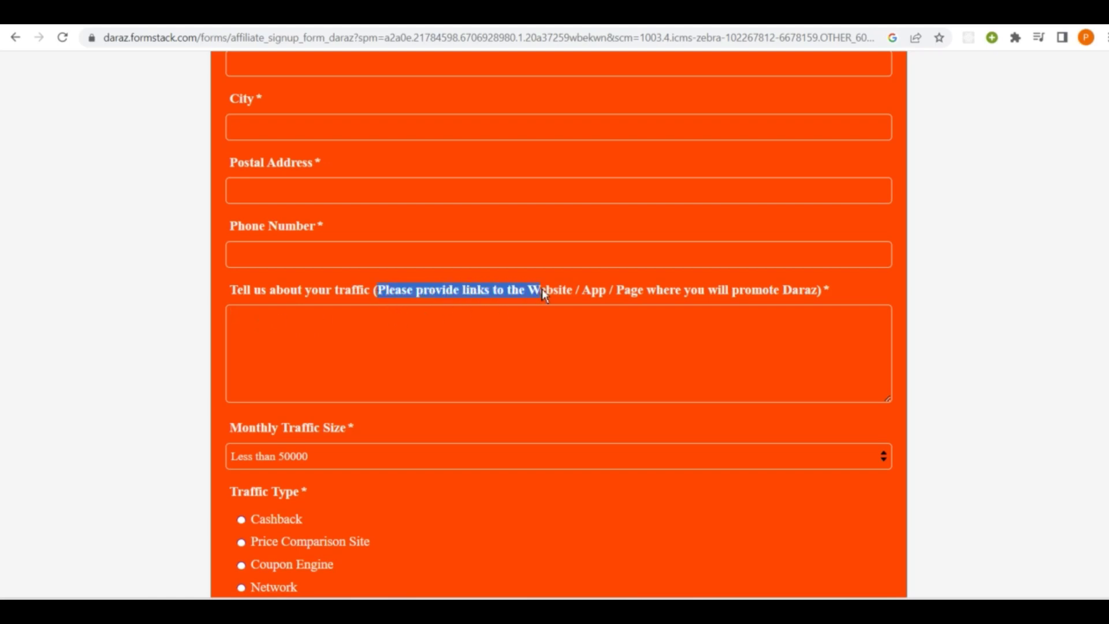
pyautogui.moveTo(584, 294)
pyautogui.mouseDown()
pyautogui.moveTo(776, 307)
pyautogui.moveTo(775, 297)
pyautogui.mouseUp()
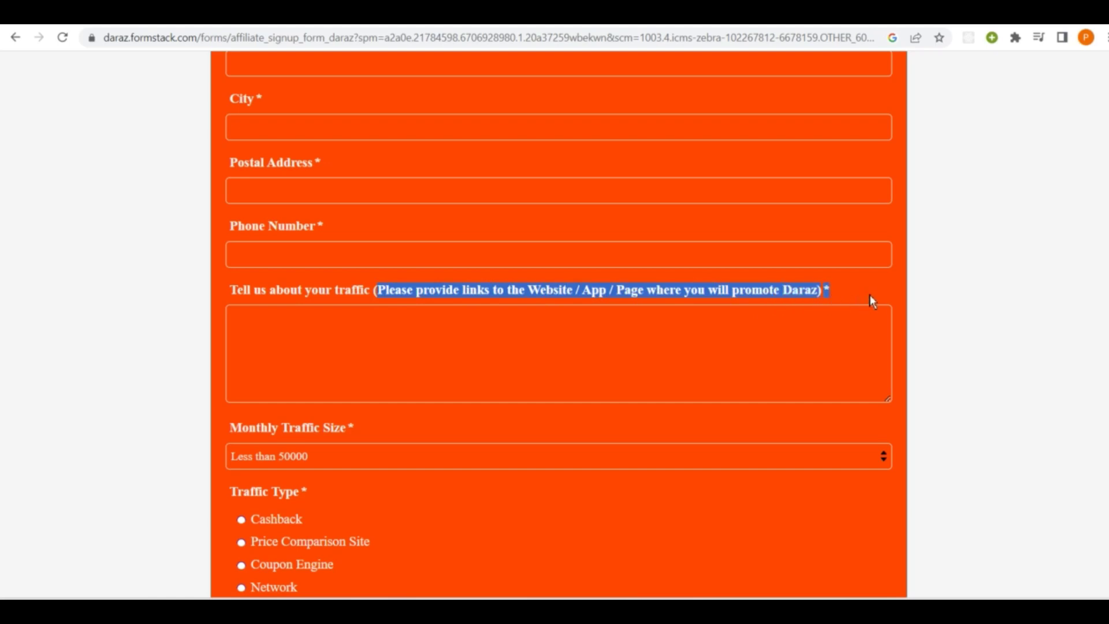
pyautogui.click(669, 334)
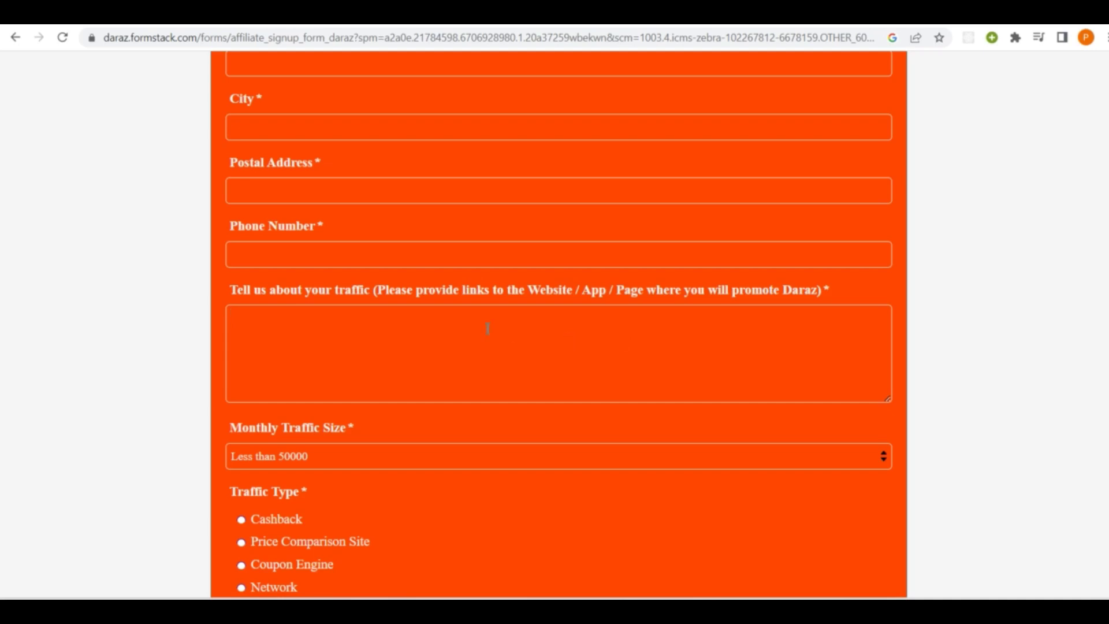
pyautogui.scroll(-3, 488, 330)
pyautogui.click(356, 283)
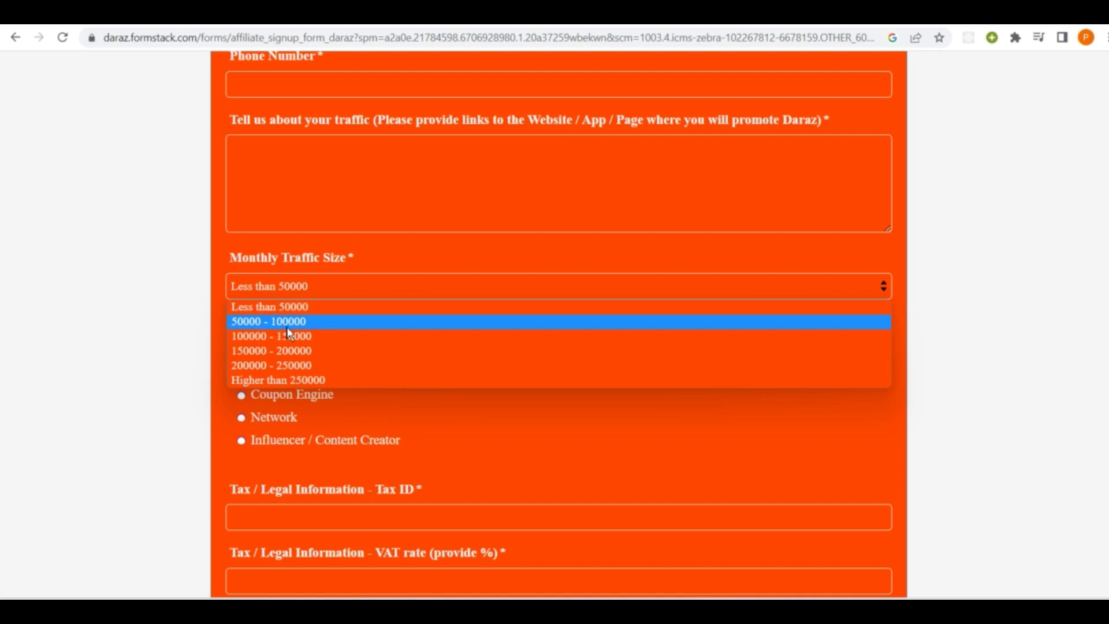
# - Answer 50000 - 100000 traffic, Influencer / Content Creator type, and VAT Applicable Yes
pyautogui.click(268, 318)
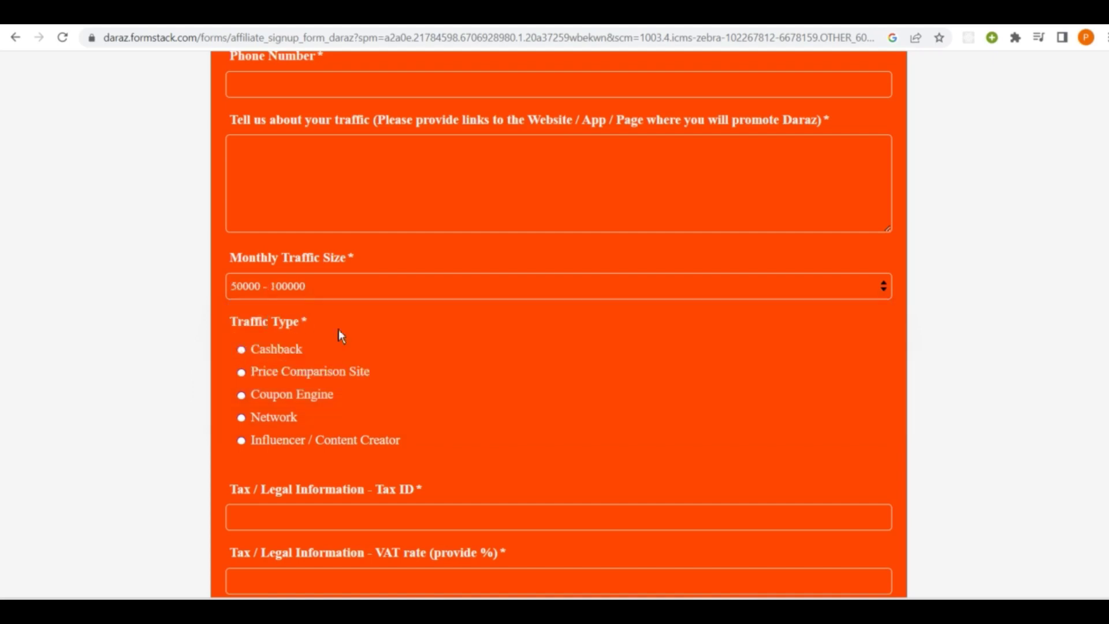
pyautogui.scroll(-2, 370, 334)
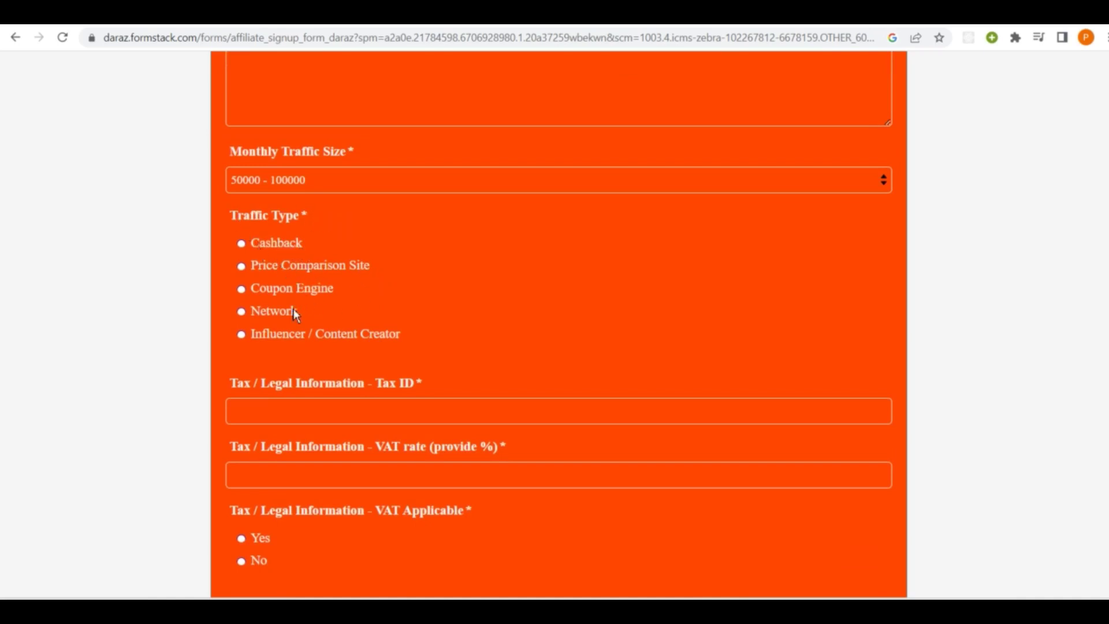
pyautogui.click(242, 336)
pyautogui.scroll(-3, 347, 312)
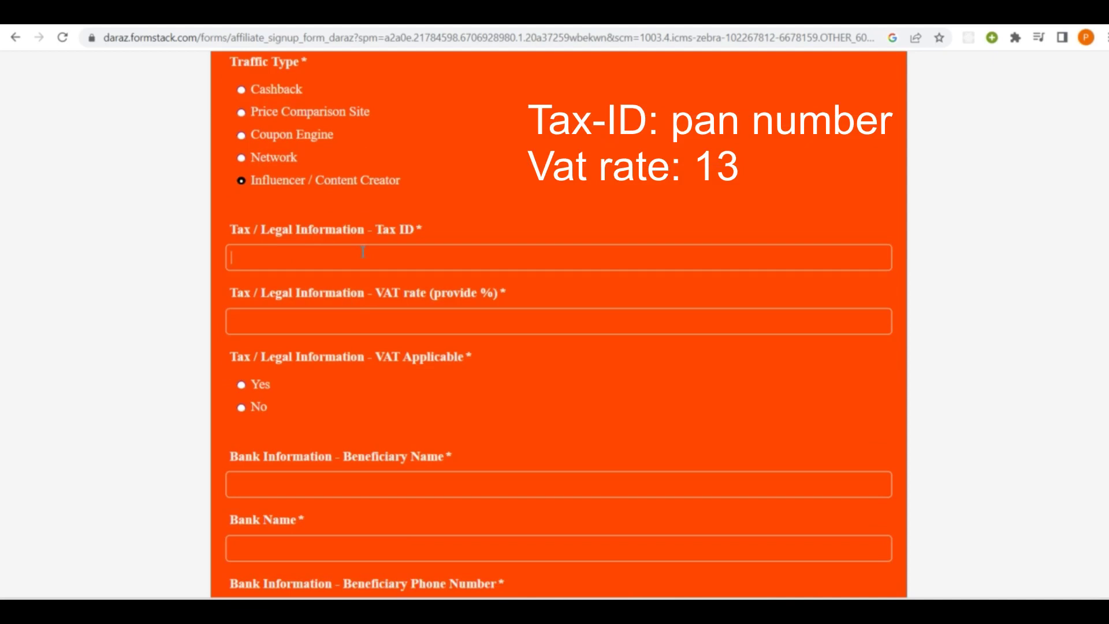
pyautogui.click(241, 384)
pyautogui.scroll(-2, 670, 289)
pyautogui.scroll(2, 670, 289)
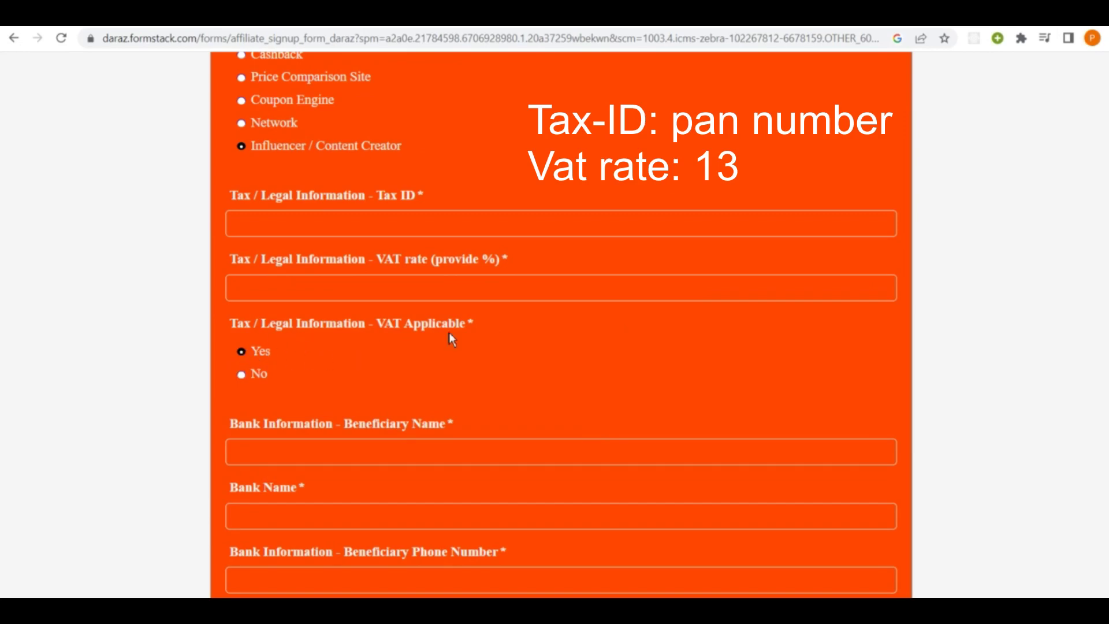
pyautogui.scroll(-3, 428, 386)
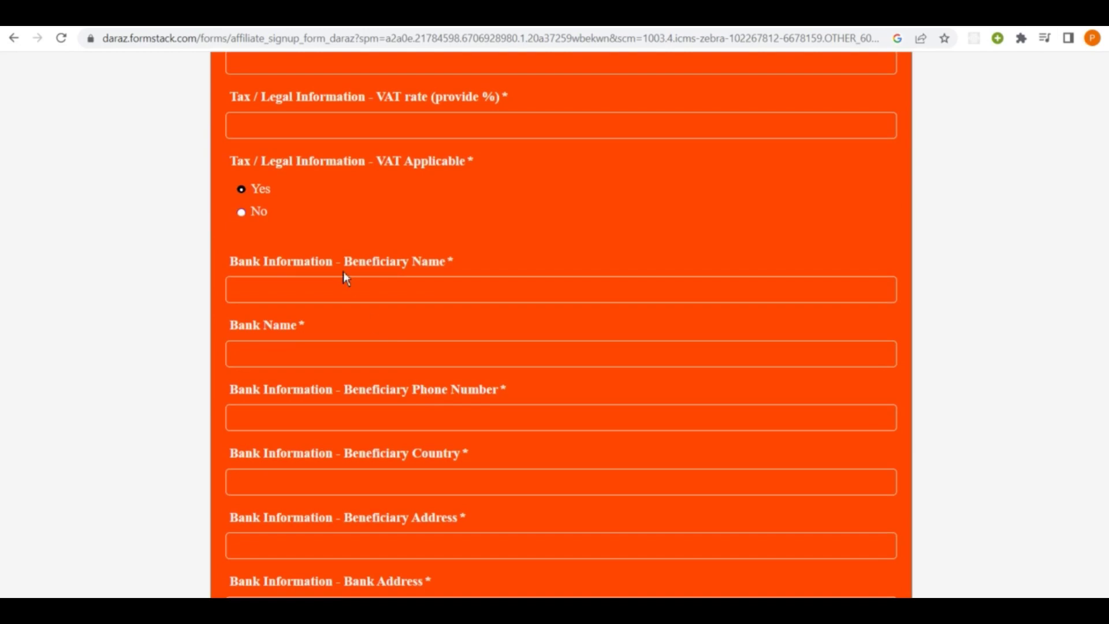
pyautogui.click(387, 286)
pyautogui.moveTo(560, 417)
pyautogui.scroll(-2, 350, 430)
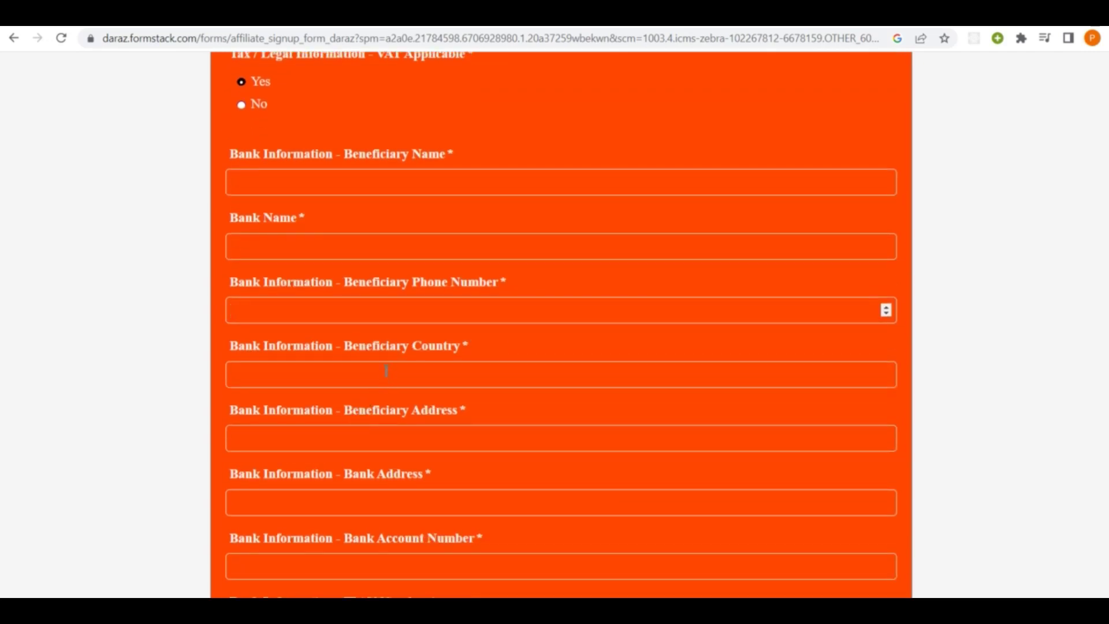
pyautogui.click(465, 351)
pyautogui.click(371, 378)
pyautogui.scroll(-1, 370, 378)
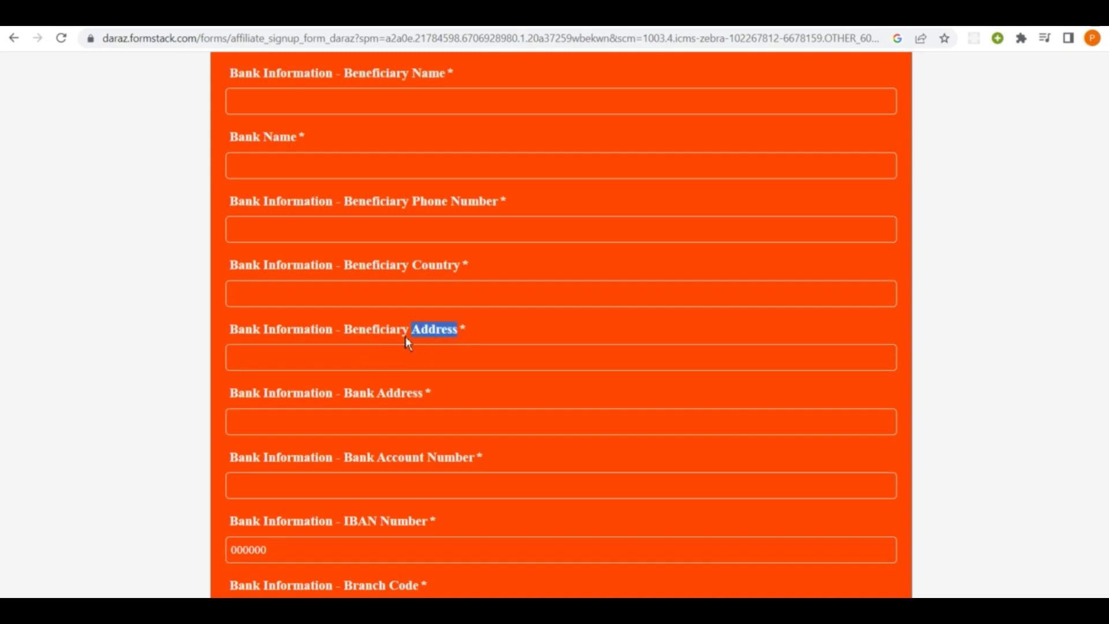
pyautogui.click(342, 344)
pyautogui.click(302, 369)
pyautogui.moveTo(422, 401); pyautogui.dragTo(334, 406)
pyautogui.scroll(-2, 442, 469)
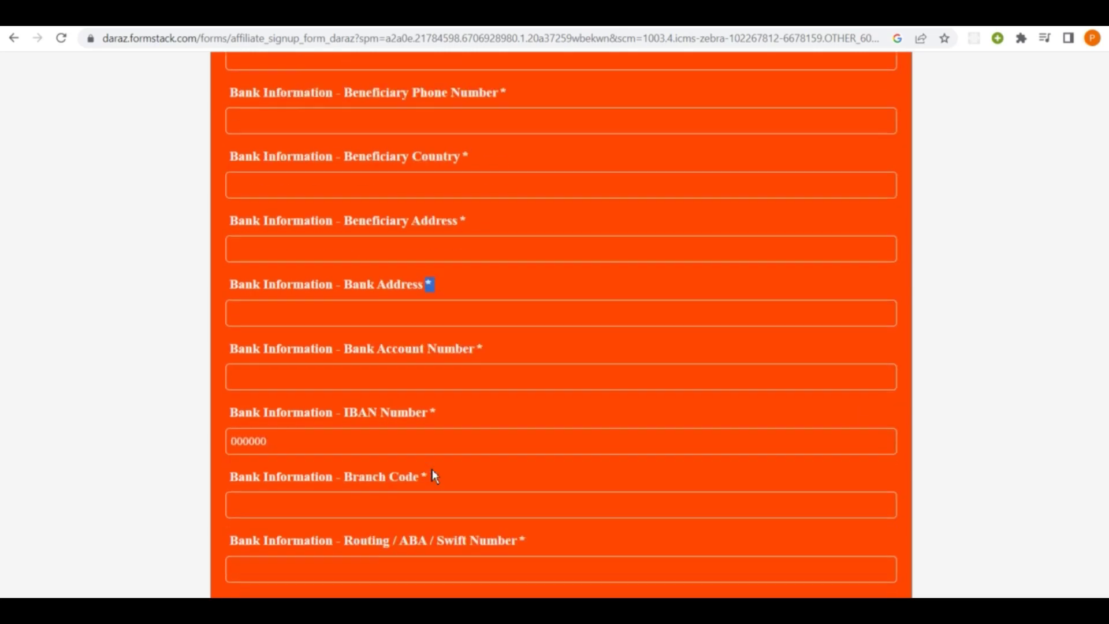
pyautogui.click(385, 368)
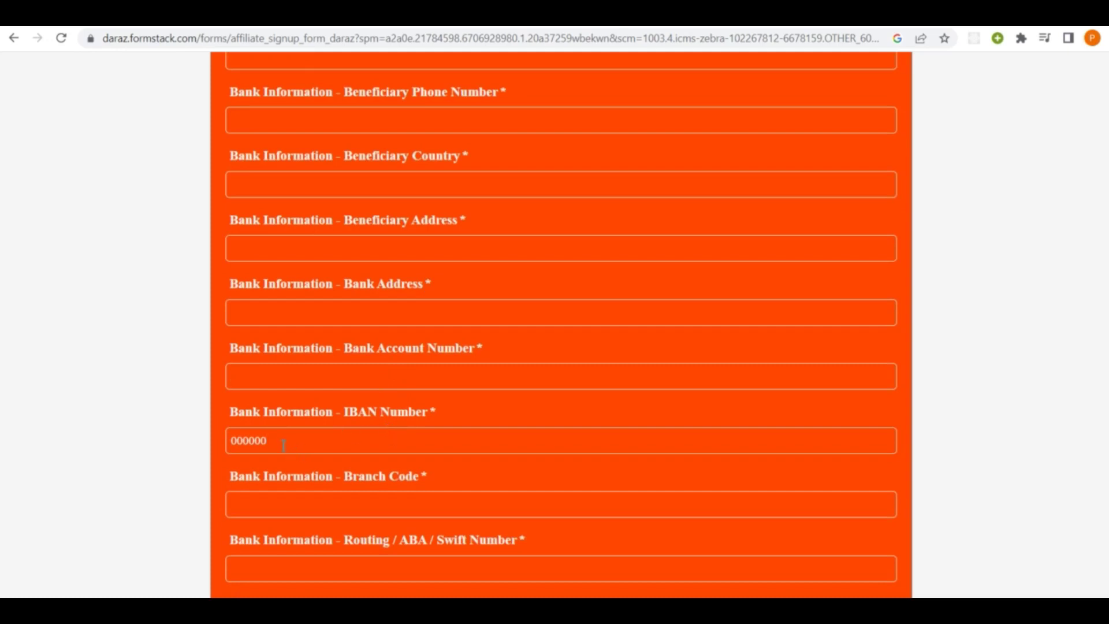
pyautogui.moveTo(252, 442); pyautogui.dragTo(232, 441)
pyautogui.click(357, 429)
pyautogui.scroll(-2, 383, 421)
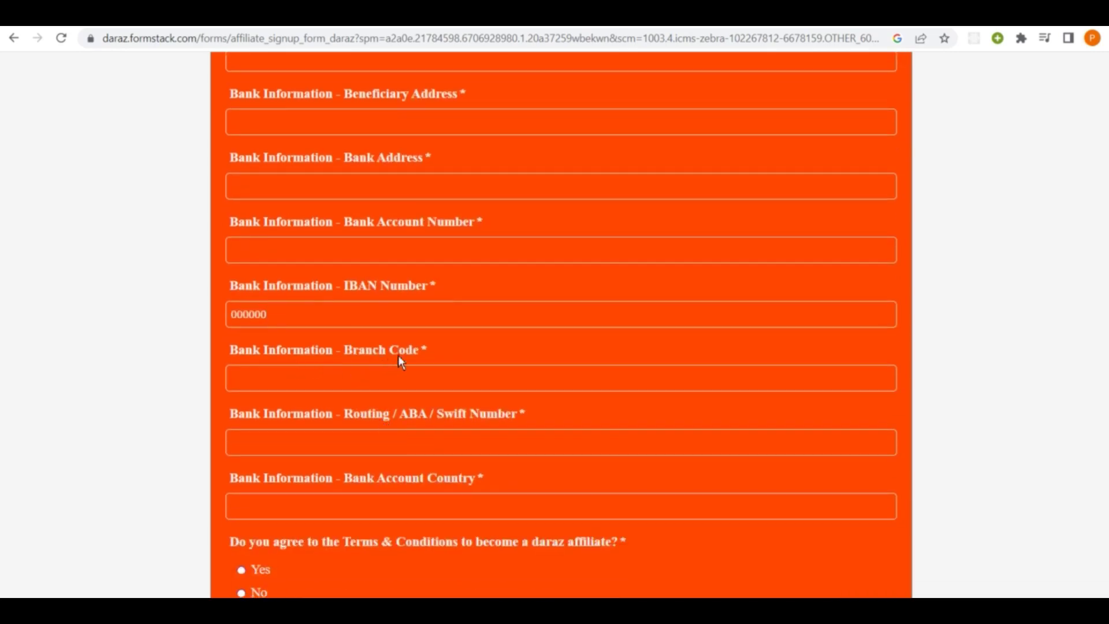
pyautogui.moveTo(423, 349); pyautogui.dragTo(347, 352)
pyautogui.click(330, 339)
pyautogui.scroll(-1, 372, 302)
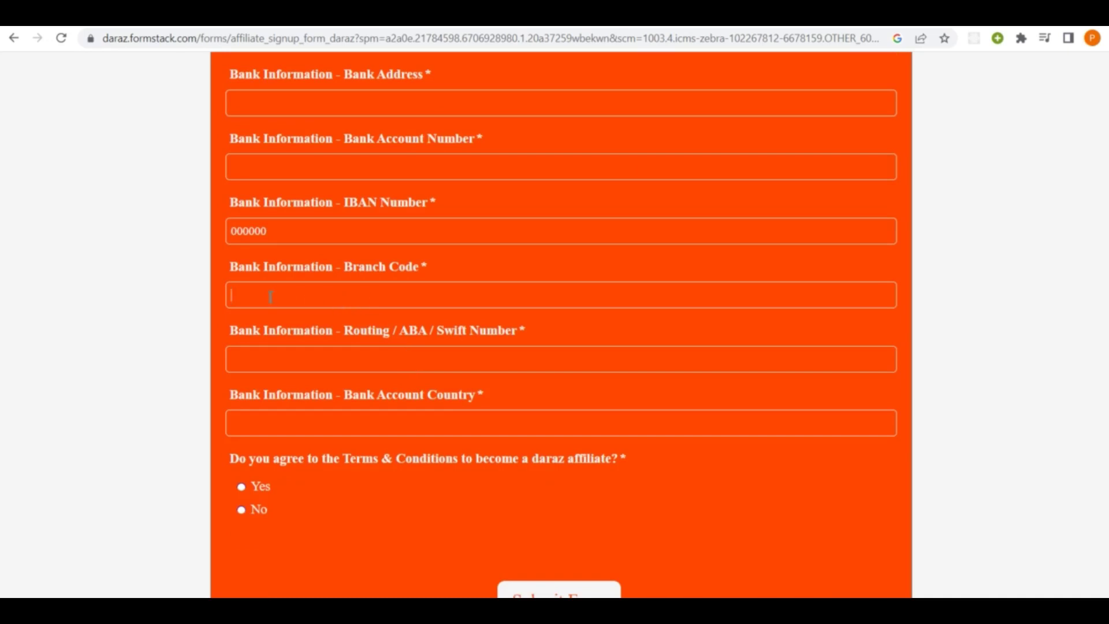
pyautogui.moveTo(344, 267); pyautogui.dragTo(427, 268)
pyautogui.moveTo(261, 338); pyautogui.dragTo(403, 334)
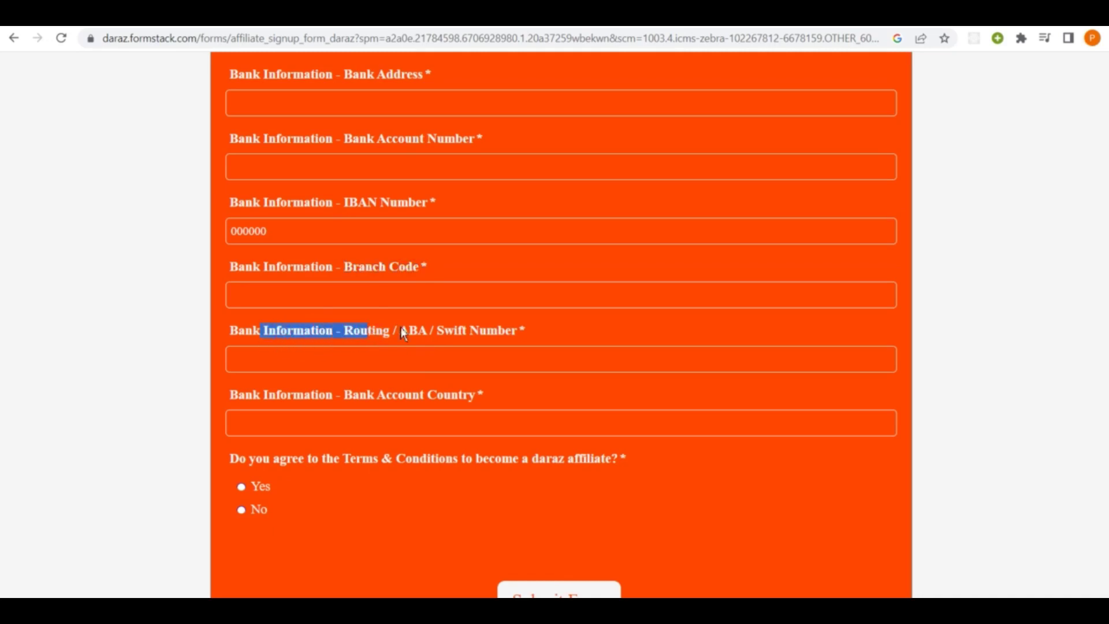
pyautogui.click(441, 334)
pyautogui.scroll(-2, 328, 319)
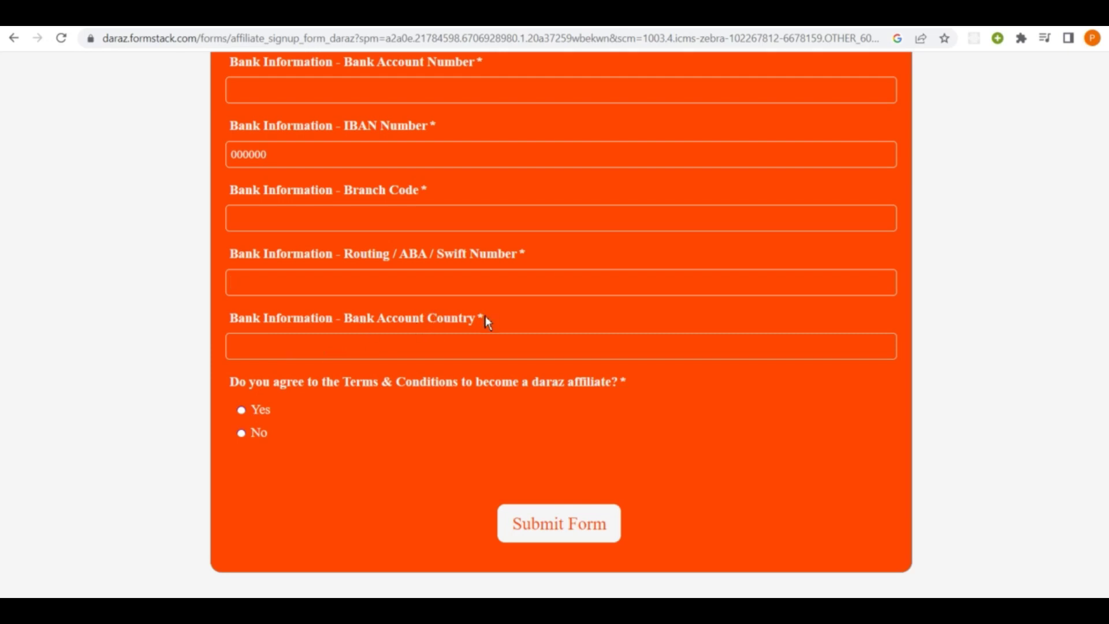
# - Focus the Bank Account Country field, then scroll down to the Terms & Conditions question
pyautogui.moveTo(485, 318); pyautogui.dragTo(343, 319)
pyautogui.click(302, 353)
pyautogui.scroll(2, 556, 357)
pyautogui.scroll(10, 540, 297)
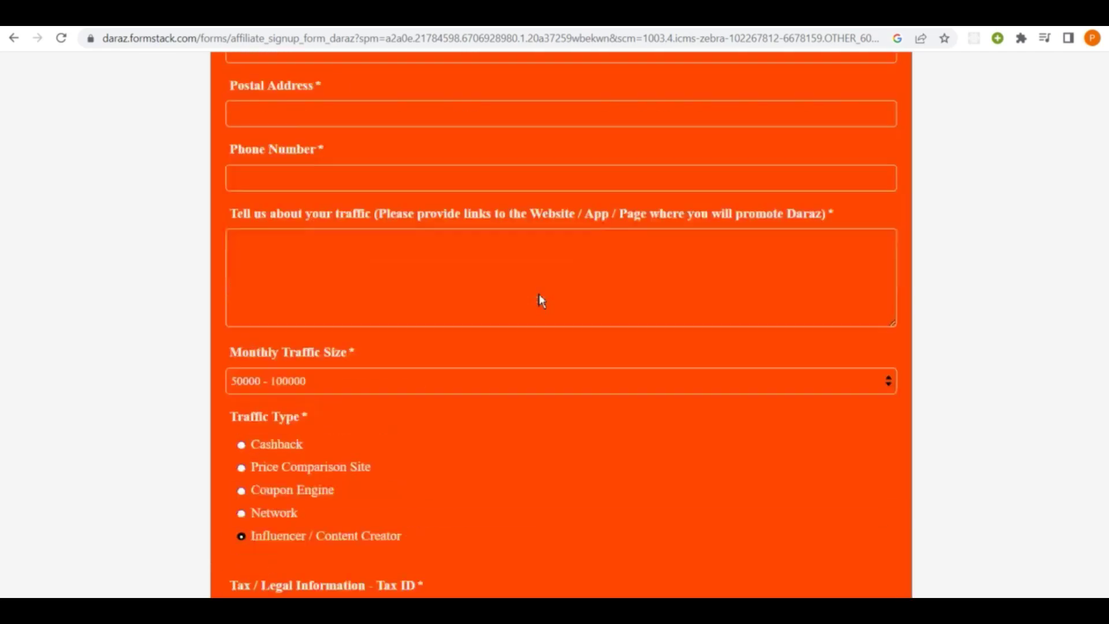
pyautogui.scroll(-4, 539, 297)
pyautogui.scroll(-10, 539, 295)
pyautogui.scroll(-4, 539, 295)
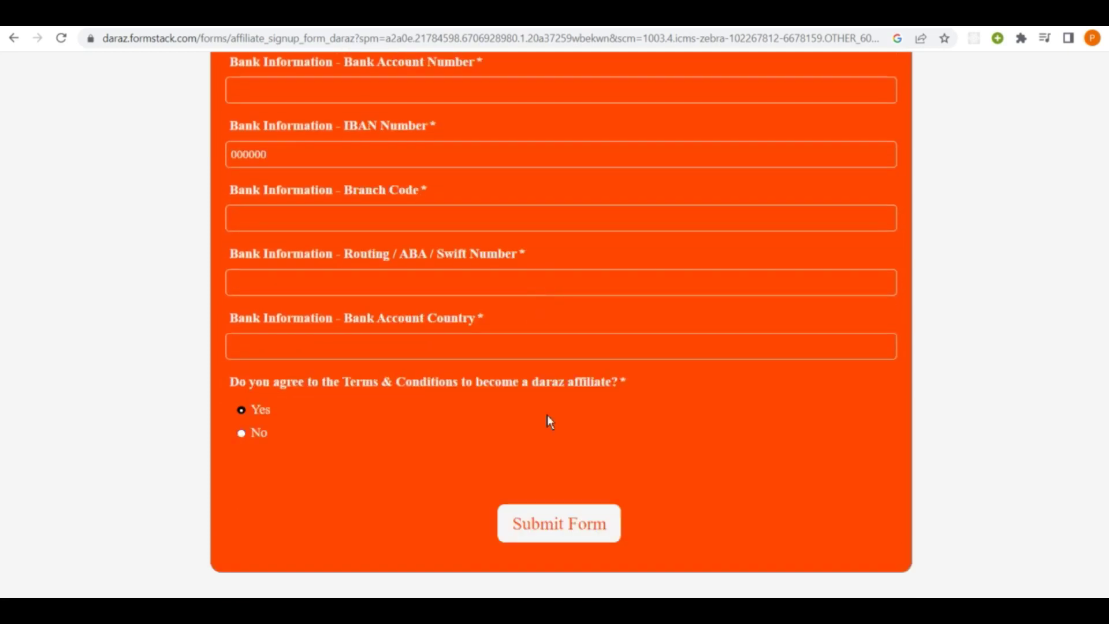